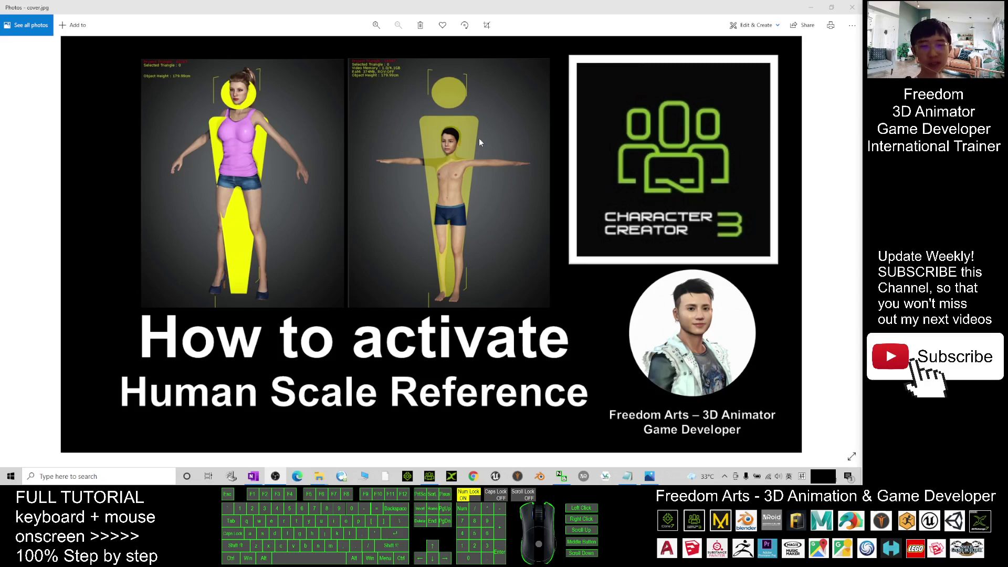
Step: Look up the Human Scale Dummy.iProp download link in Notes.txt and reveal the prop file on the desktop
left_click(627, 476)
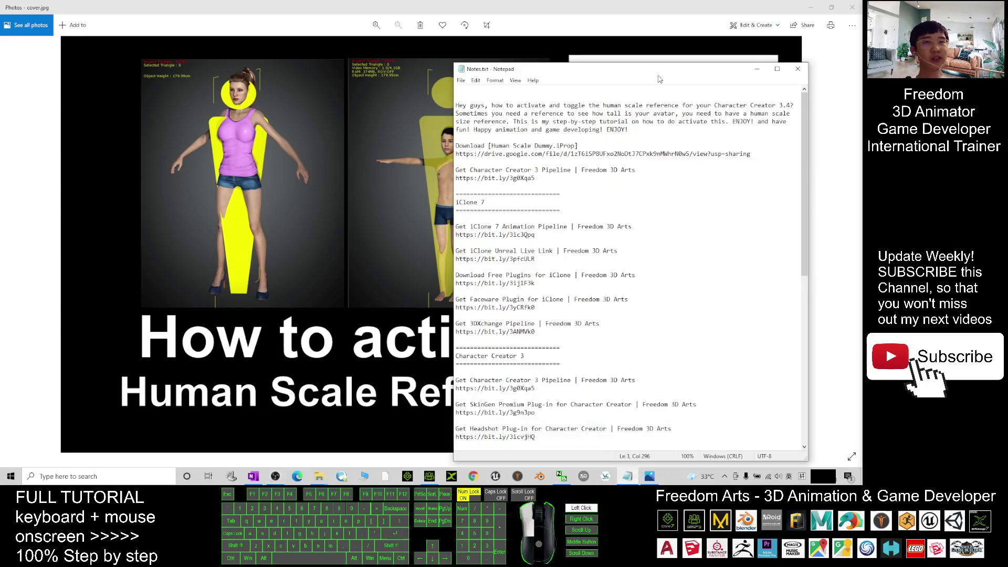
left_click_drag(654, 74, 660, 55)
scroll(476, 131, "up", 2)
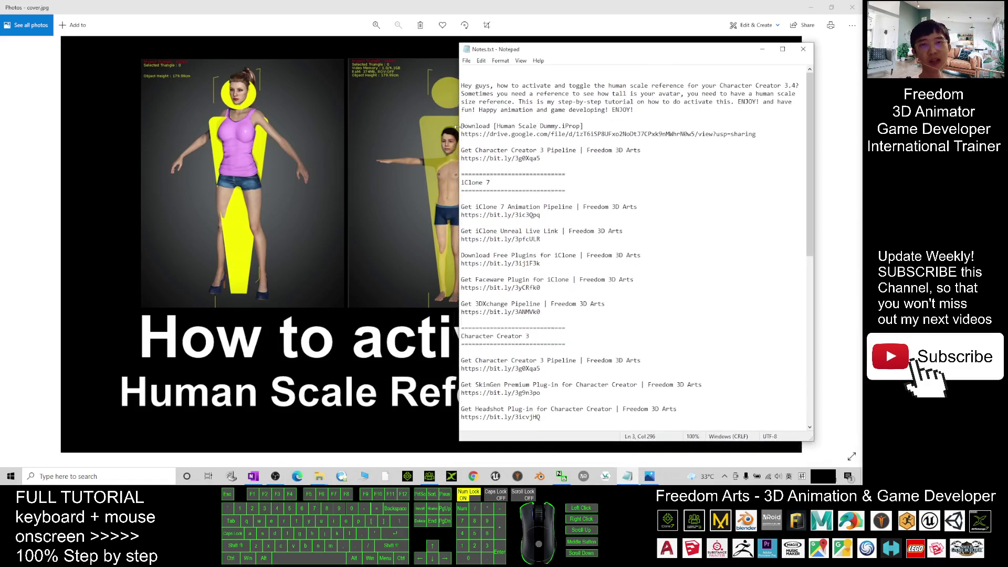
left_click(494, 126)
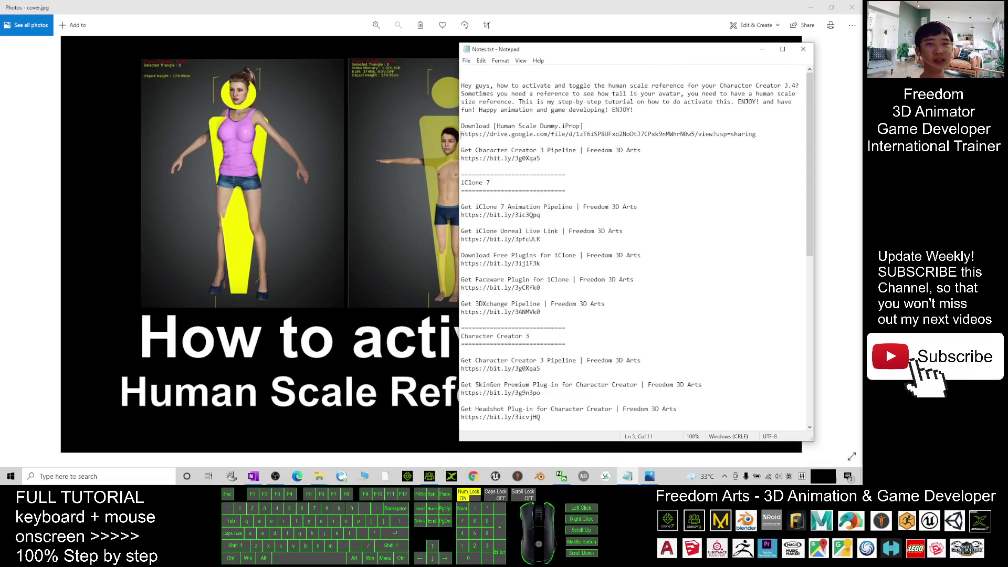
left_click_drag(461, 135, 758, 135)
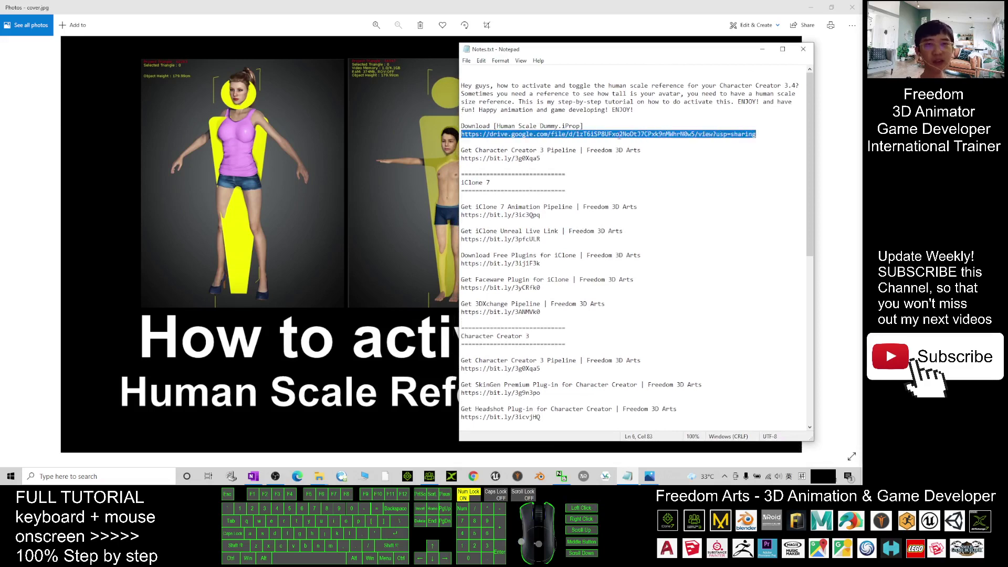
left_click_drag(494, 126, 581, 128)
left_click(603, 219)
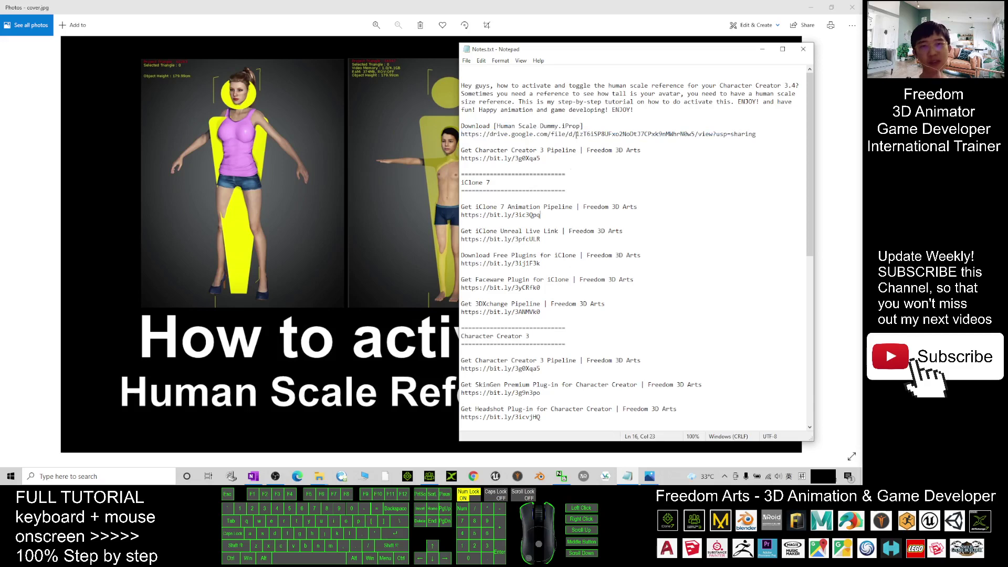
left_click(810, 7)
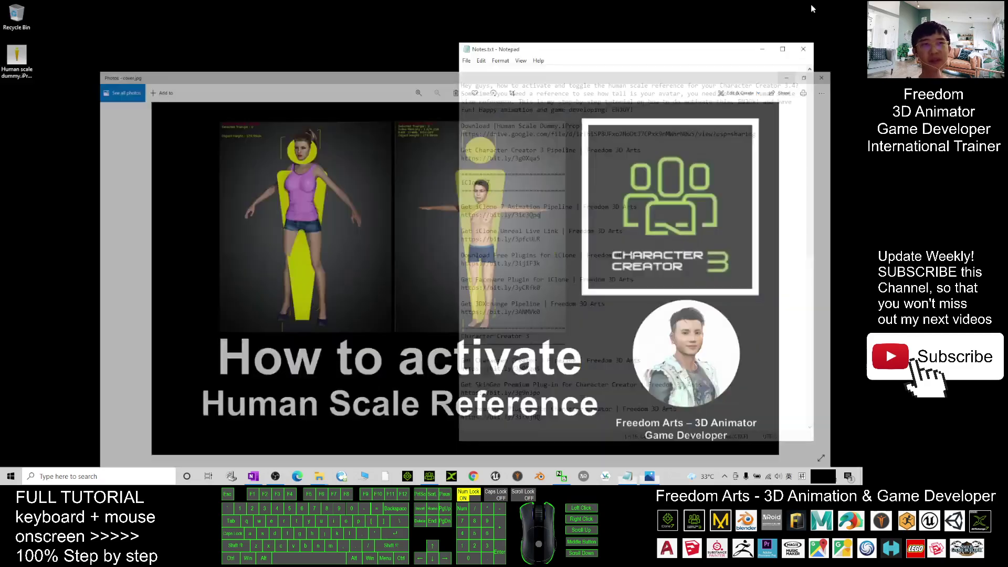
left_click(25, 62)
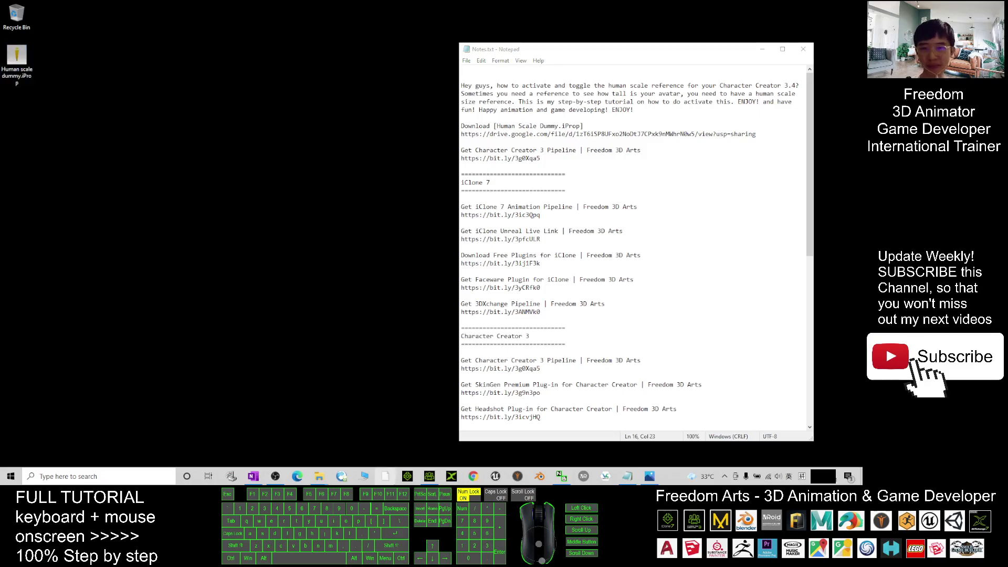
Step: Switch to Character Creator 3 and examine the kid avatar against the human scale dummy from the side and front
left_click(433, 475)
scroll(371, 317, "up", 1)
scroll(371, 317, "down", 1)
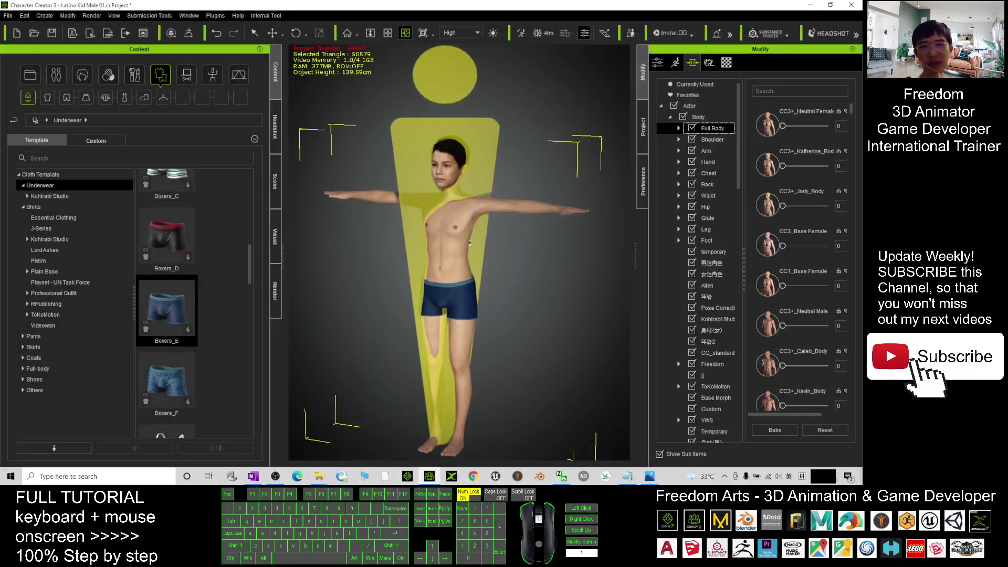
key("c")
left_click_drag(347, 318, 596, 278)
key("c")
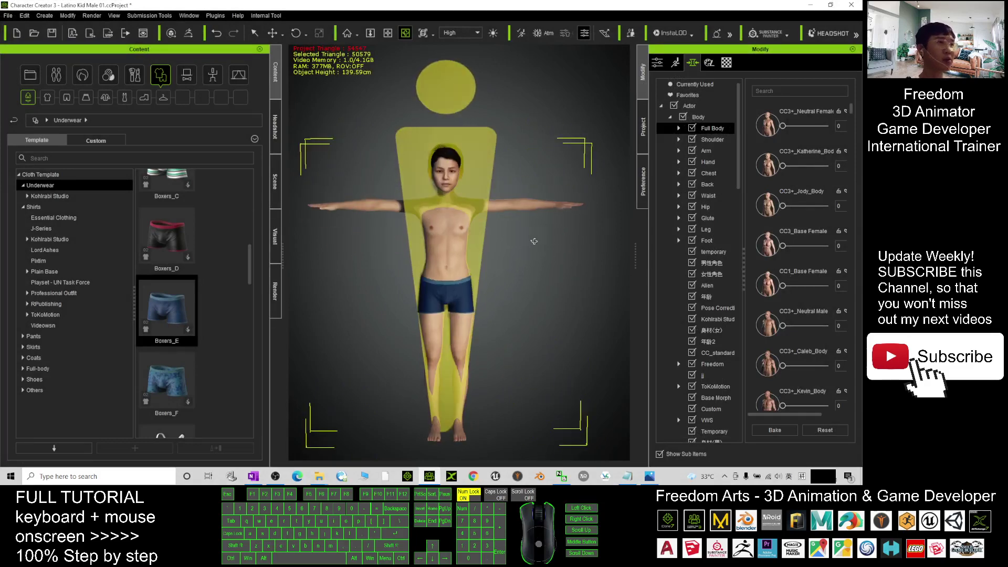
Step: Start a new project with the default avatar, discarding the current project without saving
left_click(16, 32)
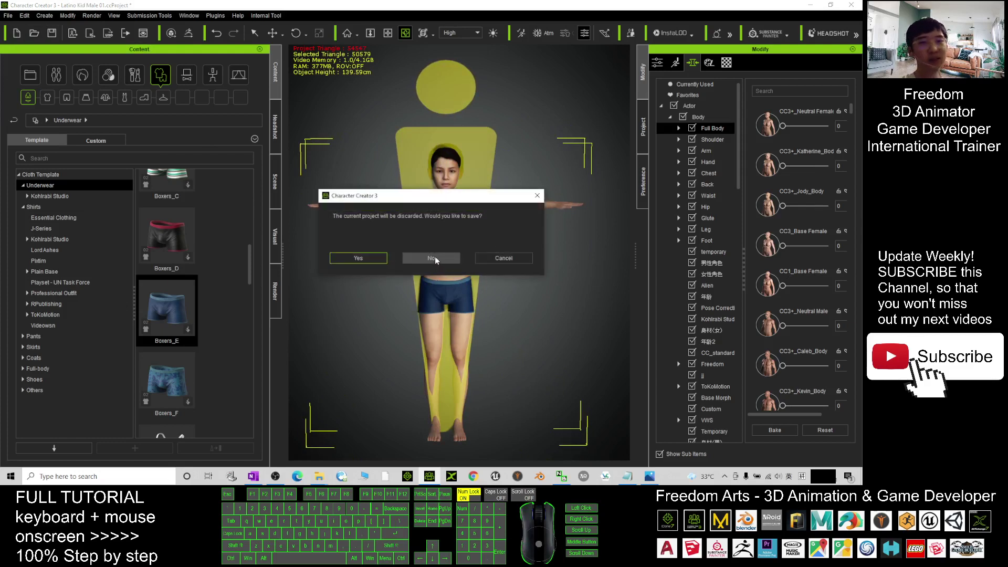
left_click(431, 257)
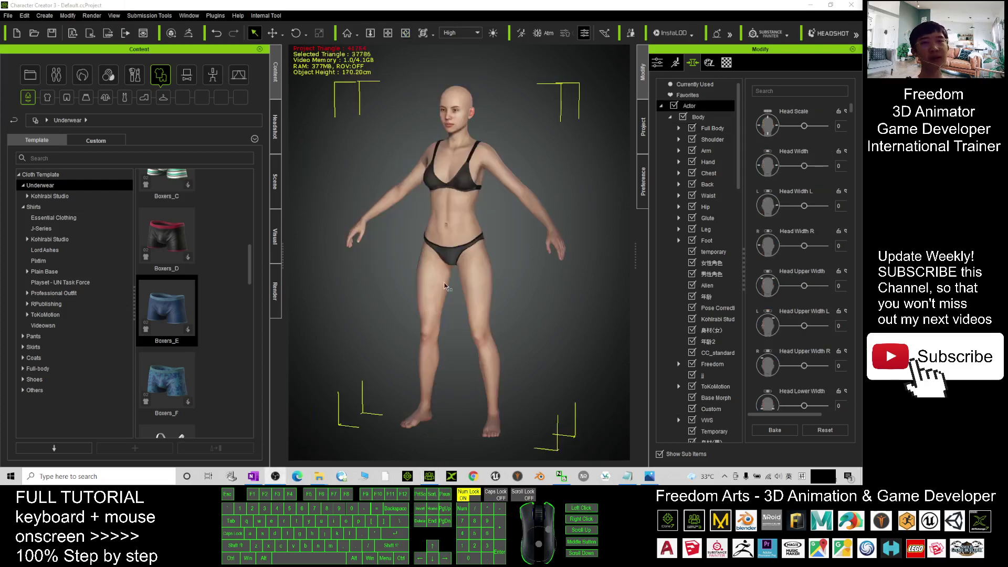
left_click(508, 197)
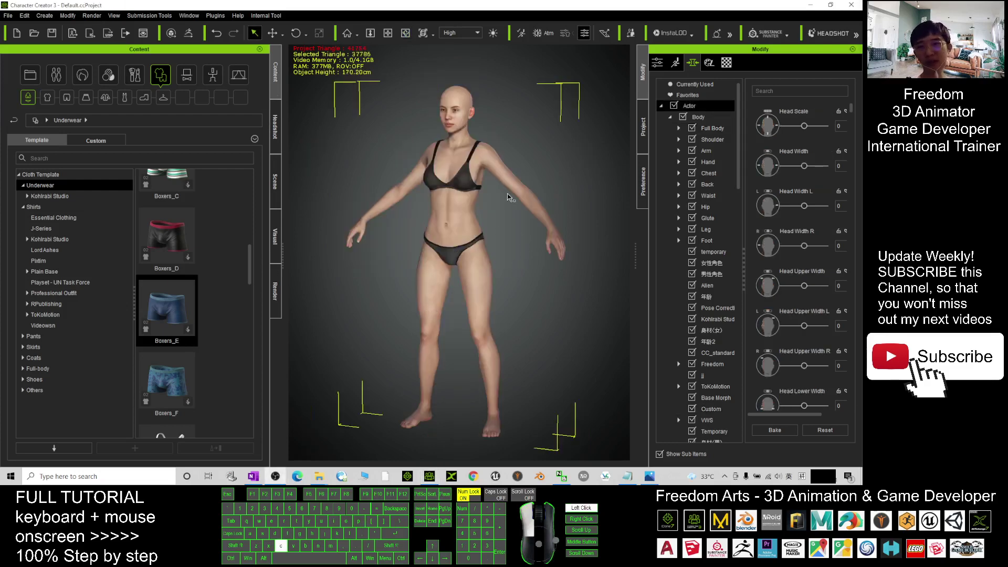
mouse_move(507, 195)
left_mouse_down()
mouse_move(486, 261)
mouse_move(572, 257)
mouse_move(782, 279)
mouse_move(424, 210)
left_mouse_up()
key("c")
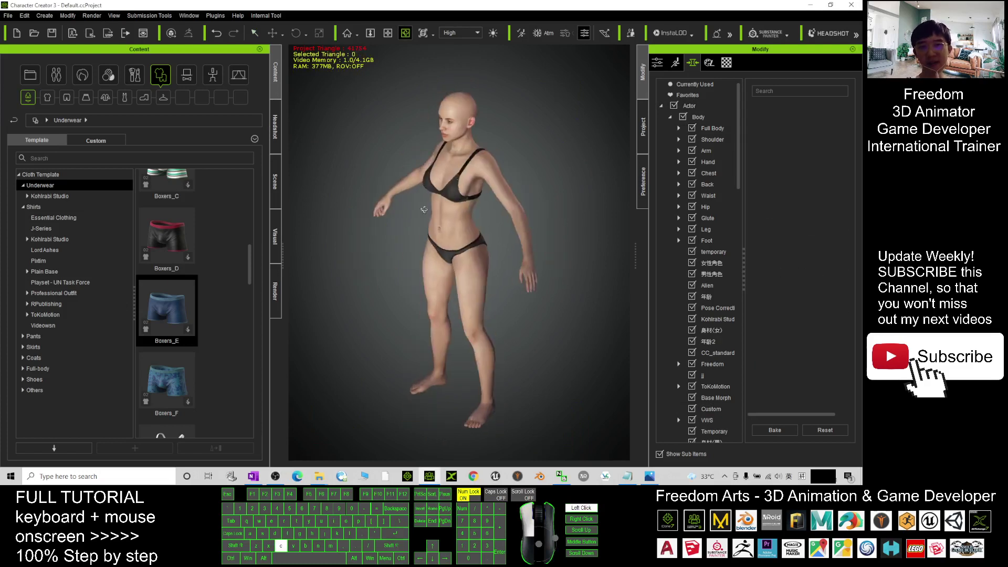
right_click_drag(424, 209, 473, 251)
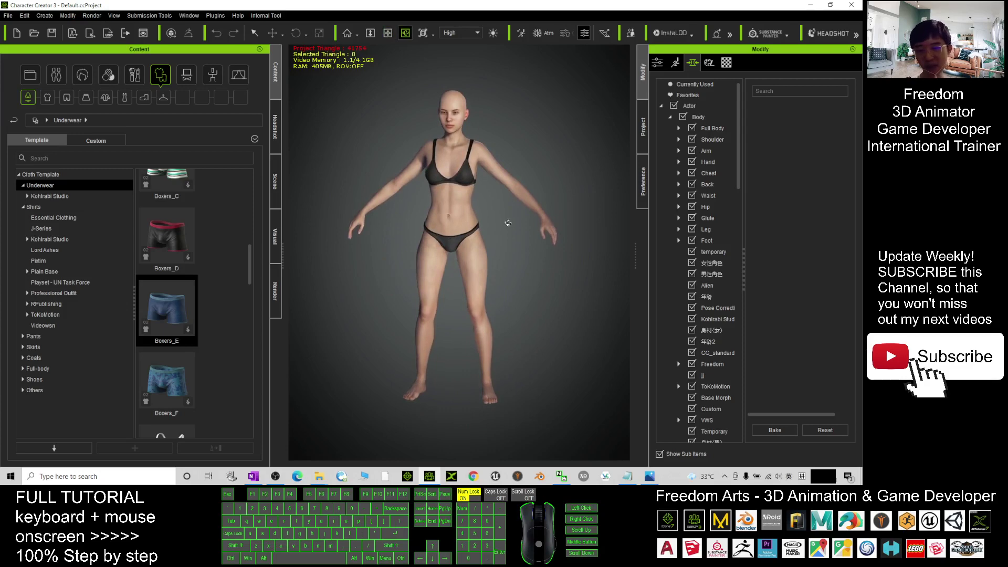
Step: Show the ground grid and the world origin axes in the viewport
key("ctrl+g")
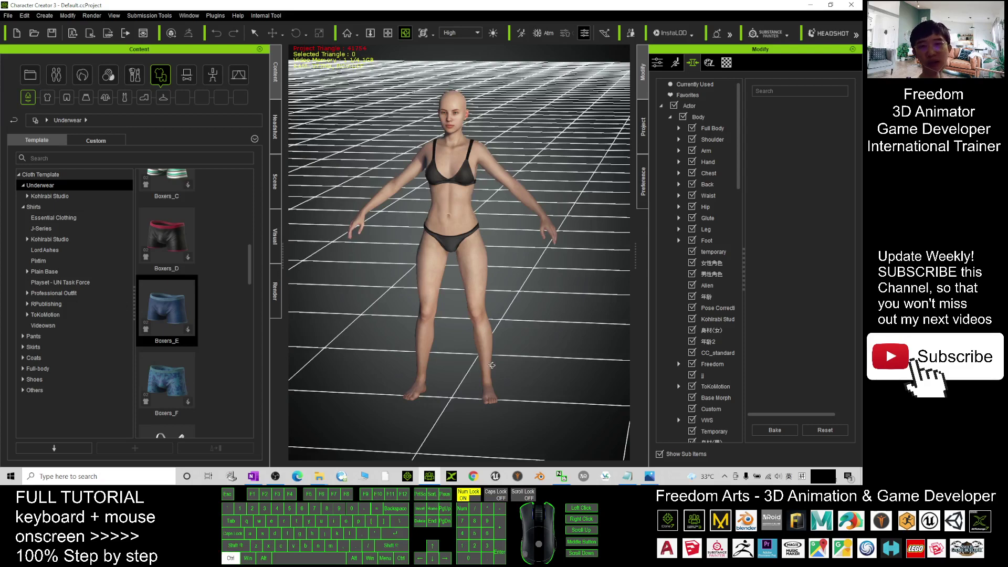
key("ctrl+g")
key("ctrl+g")
left_click_drag(465, 399, 449, 420)
key("c")
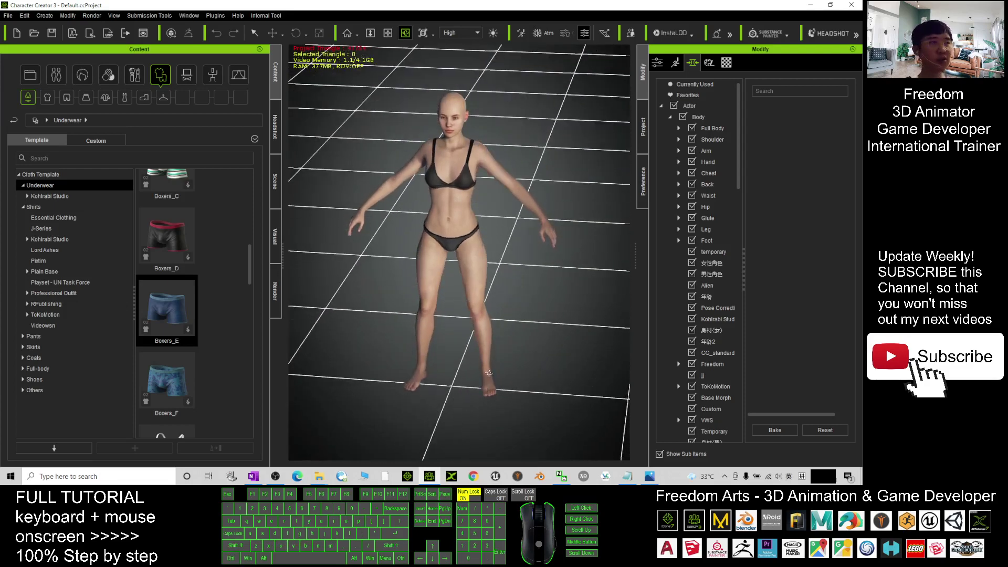
key("ctrl+a")
key("ctrl+a")
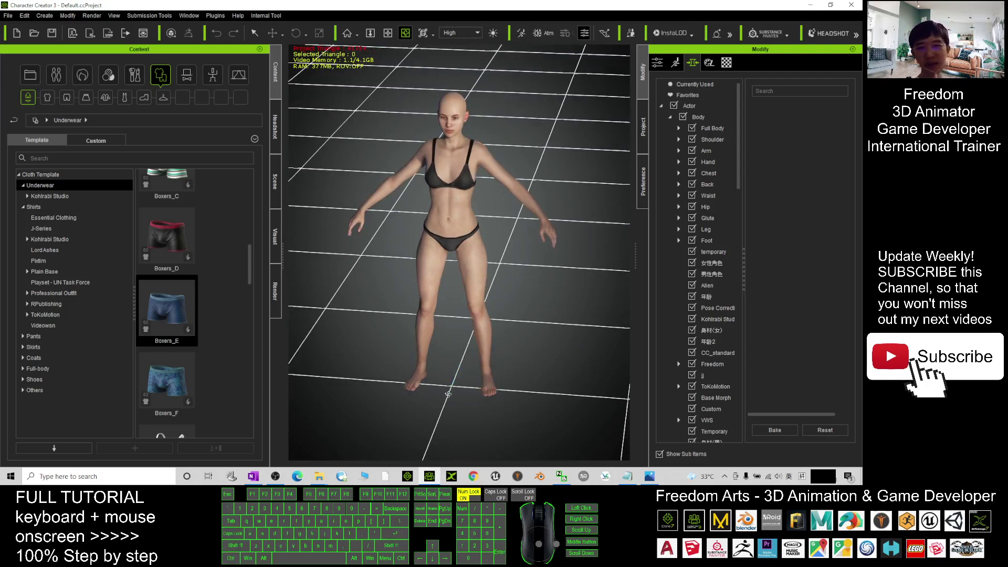
key("ctrl+a")
key("c")
left_click_drag(461, 379, 411, 334)
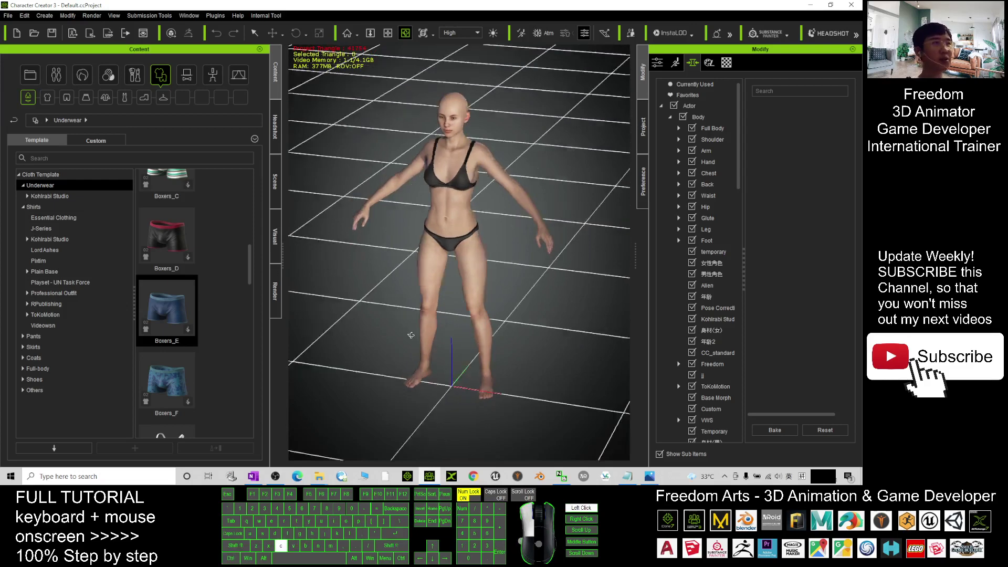
Step: Shrink and reposition the application window so the scale dummy file on the desktop is accessible
mouse_move(432, 5)
left_mouse_down()
mouse_move(500, 36)
mouse_move(448, 7)
left_mouse_up()
left_click_drag(665, 206, 803, 206)
left_click_drag(229, 181, 155, 169)
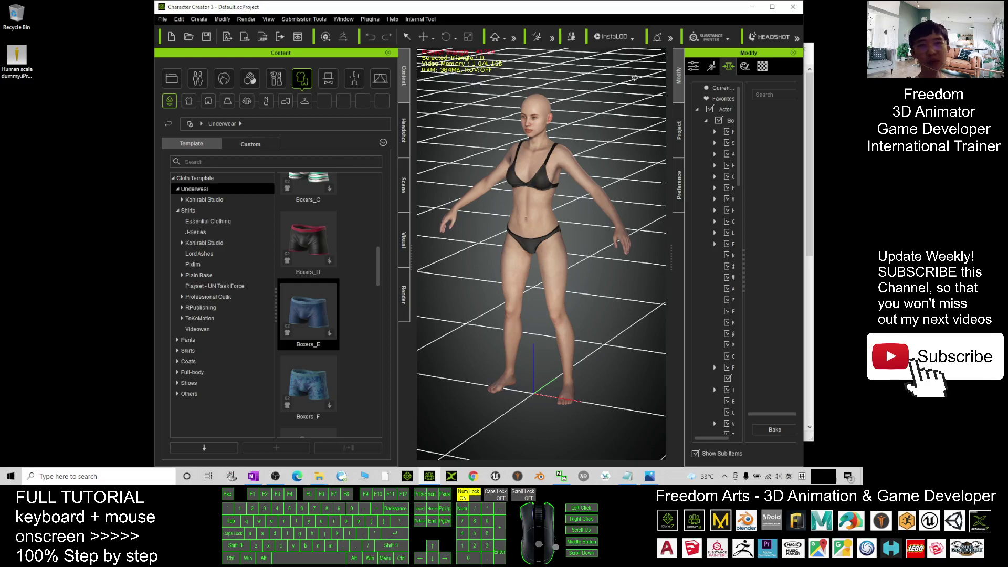
left_click_drag(556, 5, 546, 37)
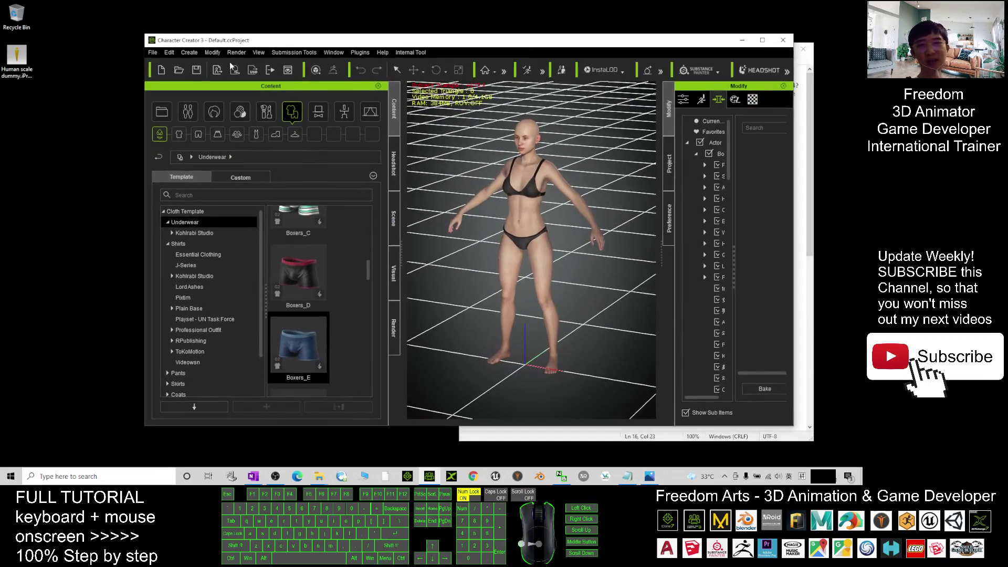
Step: Load Human scale dummy.iProp from the desktop at the world origin between the avatar's feet and maximize the window
left_click(24, 66)
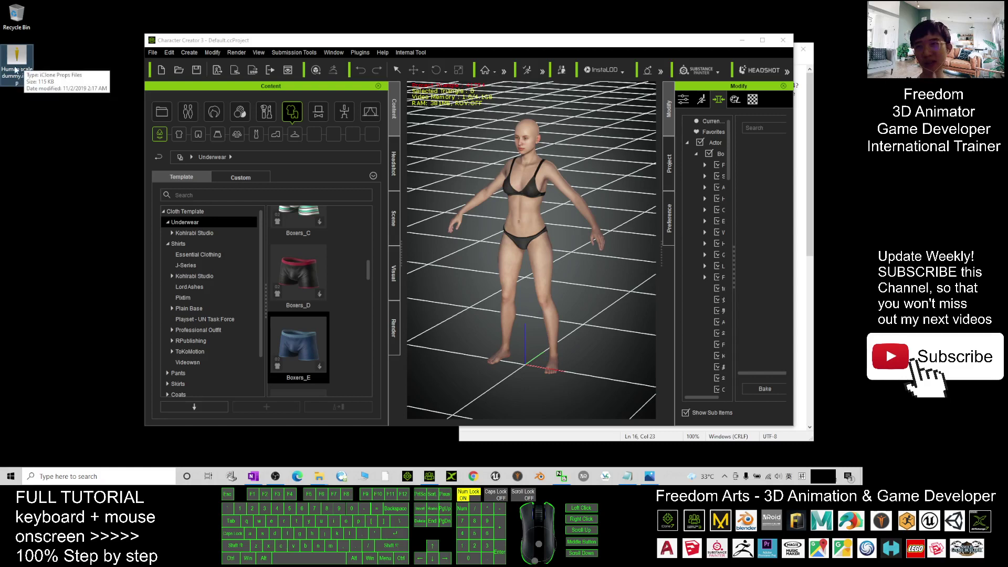
mouse_move(16, 69)
left_mouse_down()
mouse_move(130, 152)
mouse_move(483, 309)
mouse_move(525, 366)
left_mouse_up()
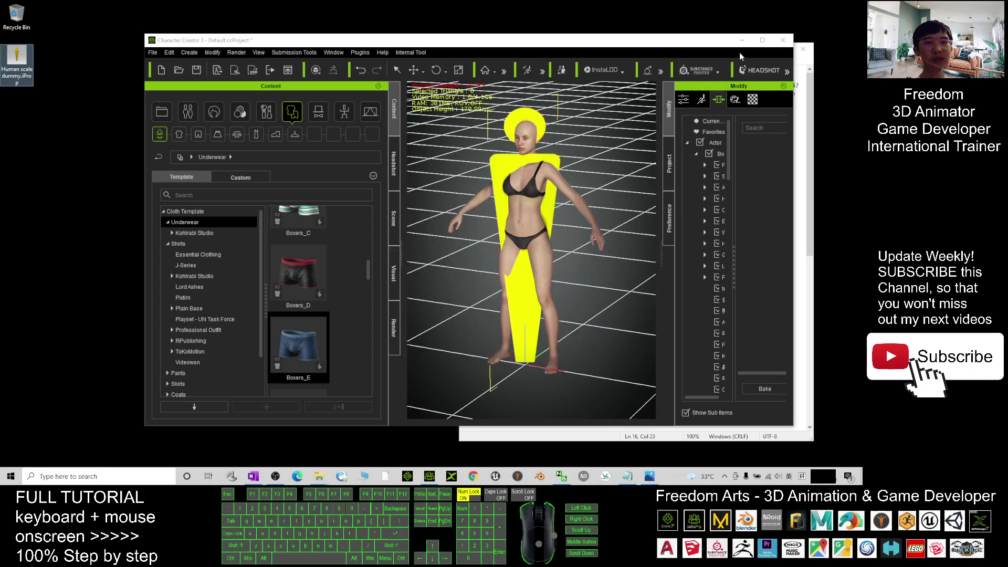
left_click(762, 42)
key("c")
mouse_move(325, 288)
left_mouse_down()
mouse_move(796, 311)
mouse_move(342, 285)
left_mouse_up()
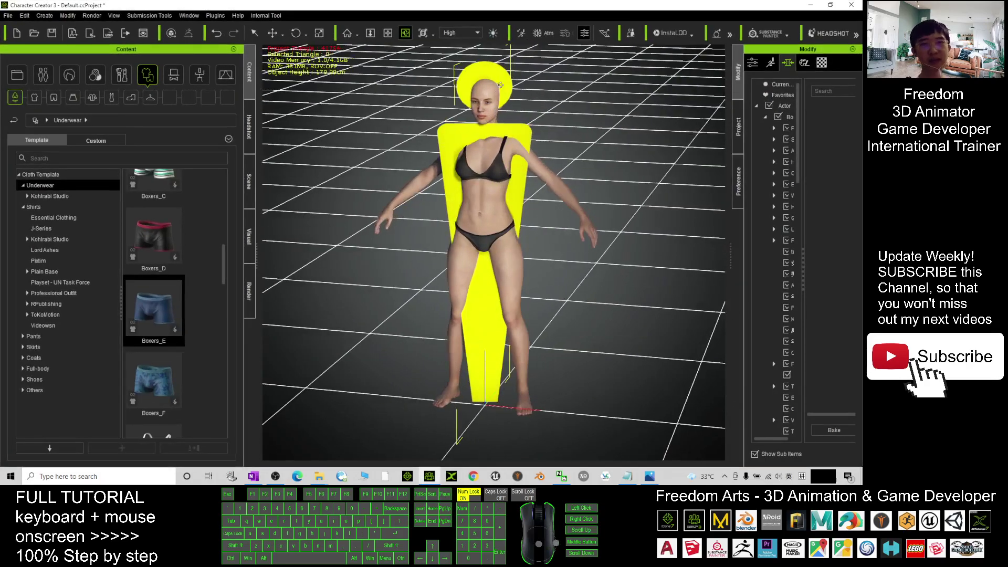
key("c")
left_click_drag(686, 332, 536, 214)
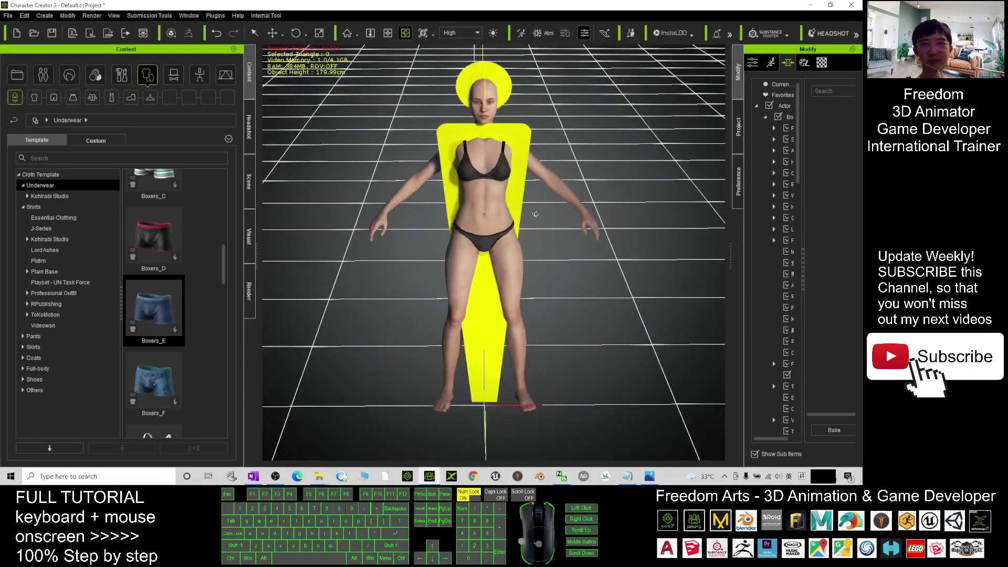
Step: Apply the _T Pose motion template to the CC3_Base_Plus avatar
left_click(250, 181)
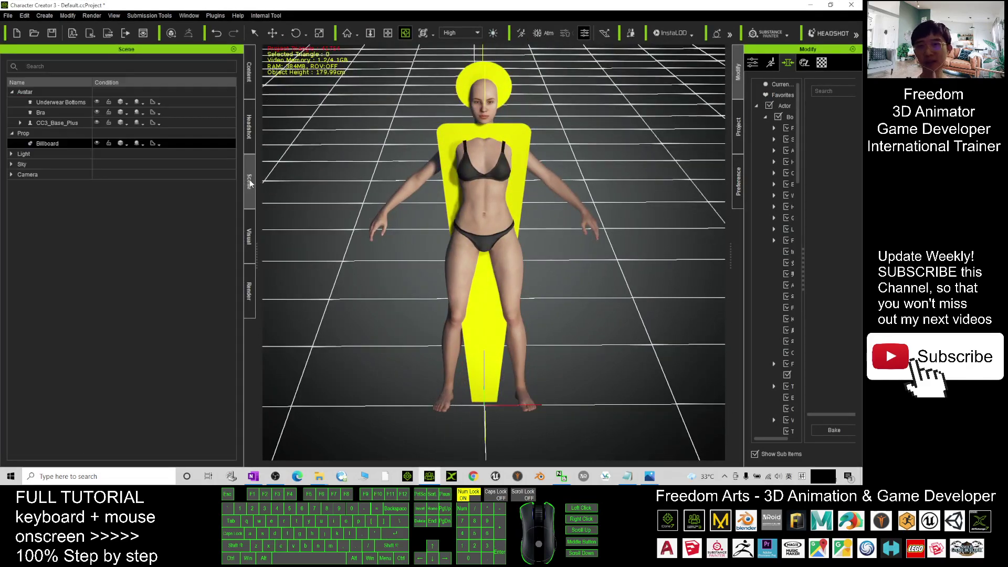
left_click(53, 124)
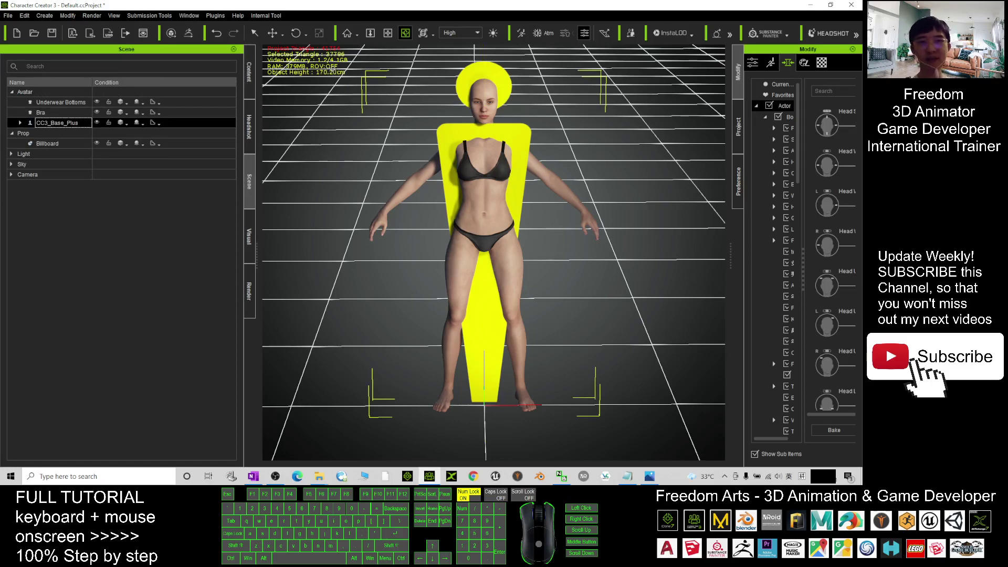
left_click(252, 74)
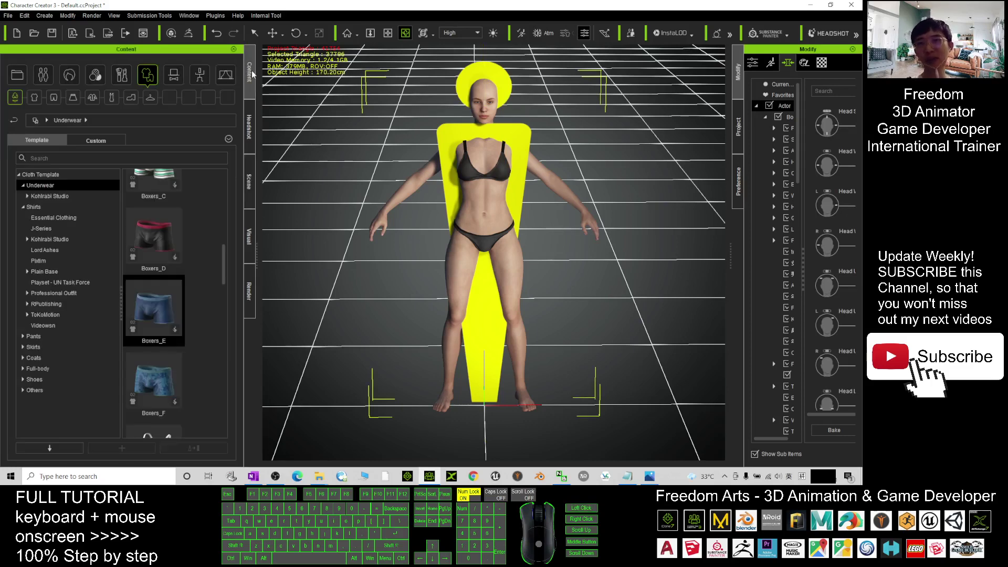
left_click(201, 77)
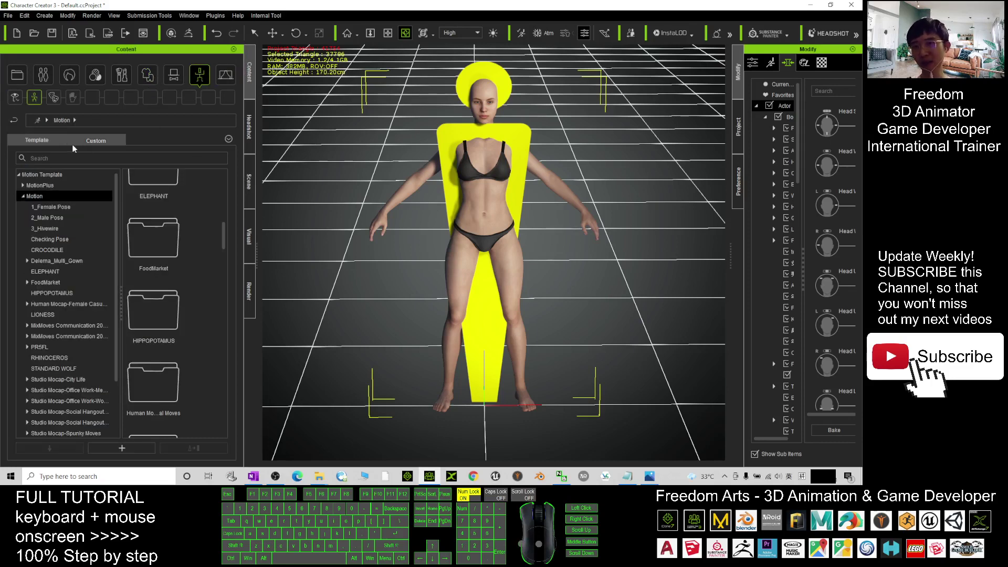
left_click_drag(225, 240, 225, 412)
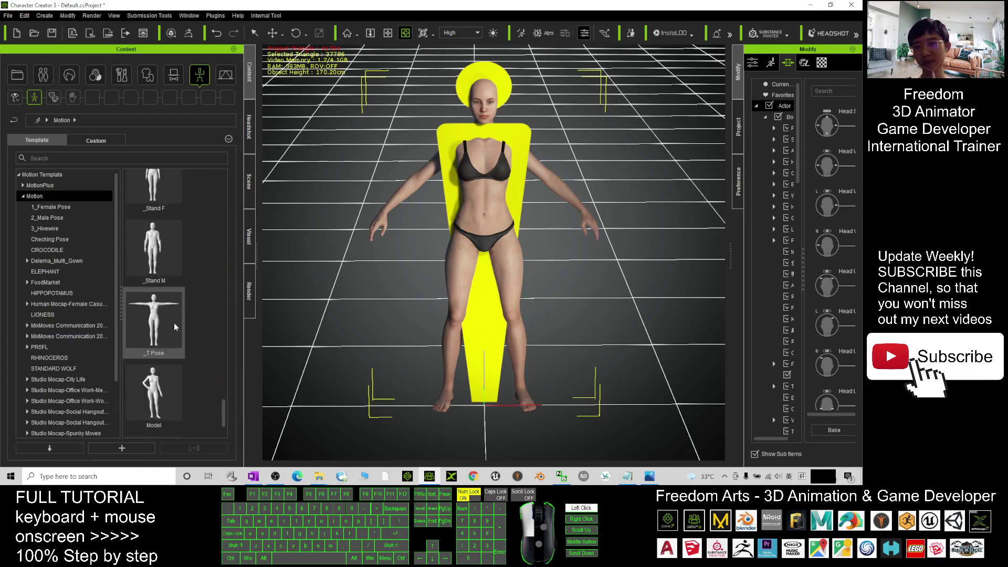
left_click_drag(154, 321, 296, 65)
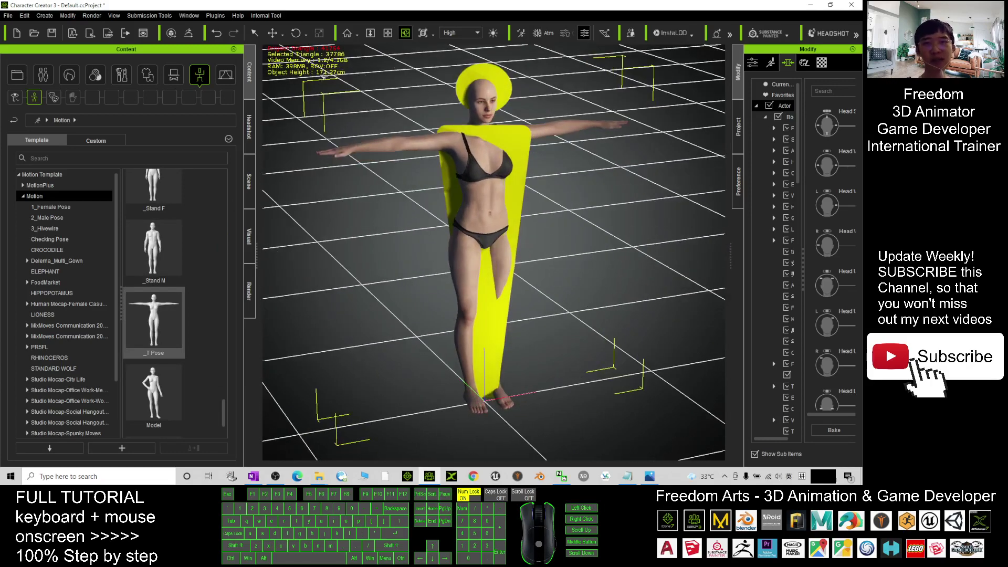
left_click_drag(367, 126, 275, 158)
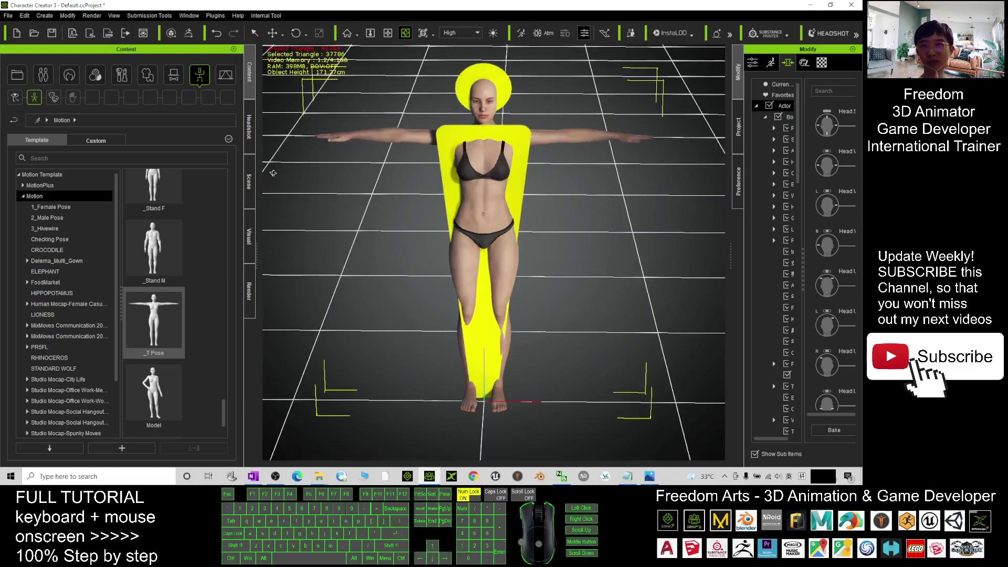
Step: Compare the object heights of the CC3_Base_Plus avatar and the yellow scale dummy by selecting each one
left_click(250, 180)
double_click(65, 124)
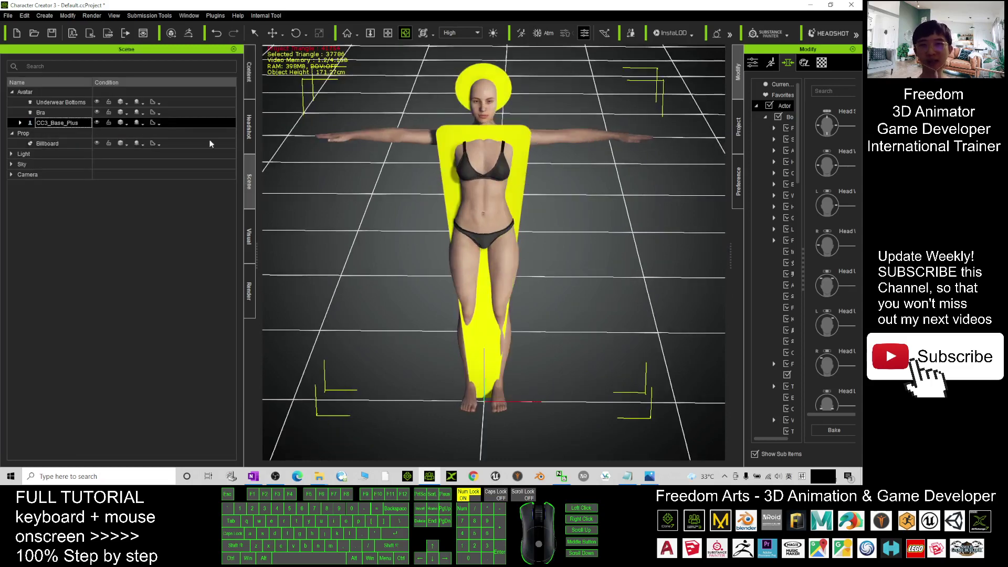
key("c")
left_click_drag(570, 231, 536, 242)
key("x")
key("c")
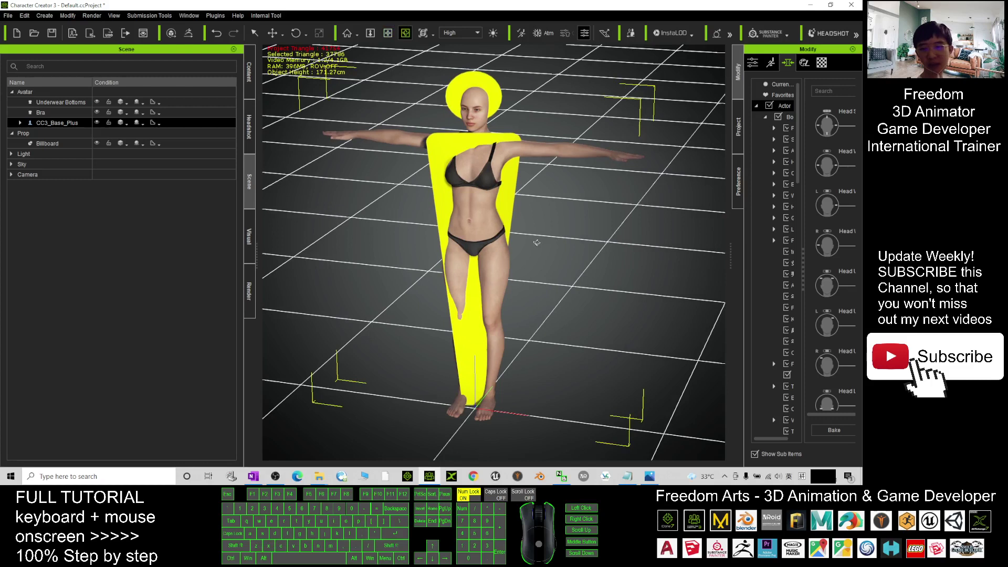
key("q")
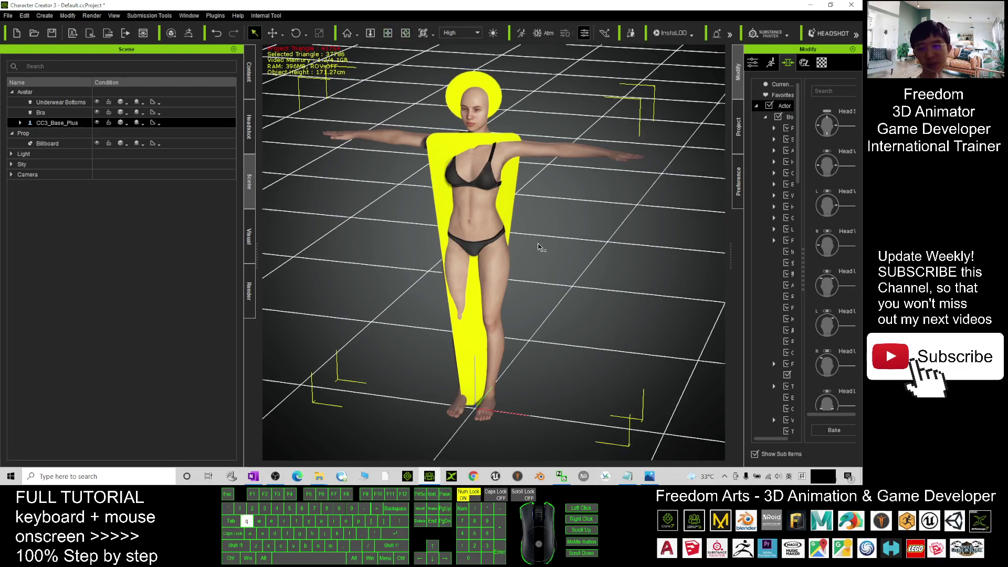
left_click(484, 83)
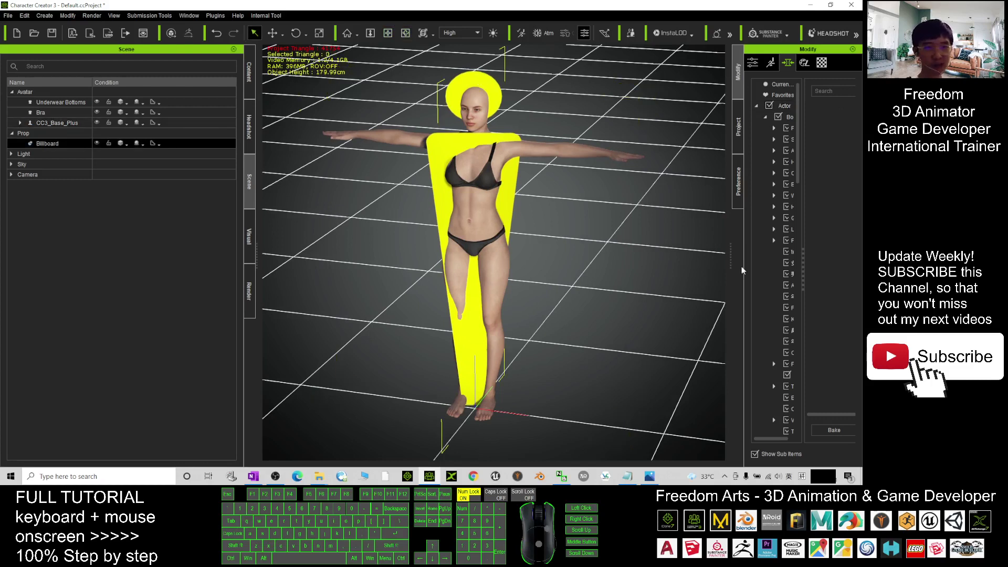
Step: Make the Billboard scale dummy semi-transparent by setting its material opacity to 26
left_click_drag(732, 256, 656, 255)
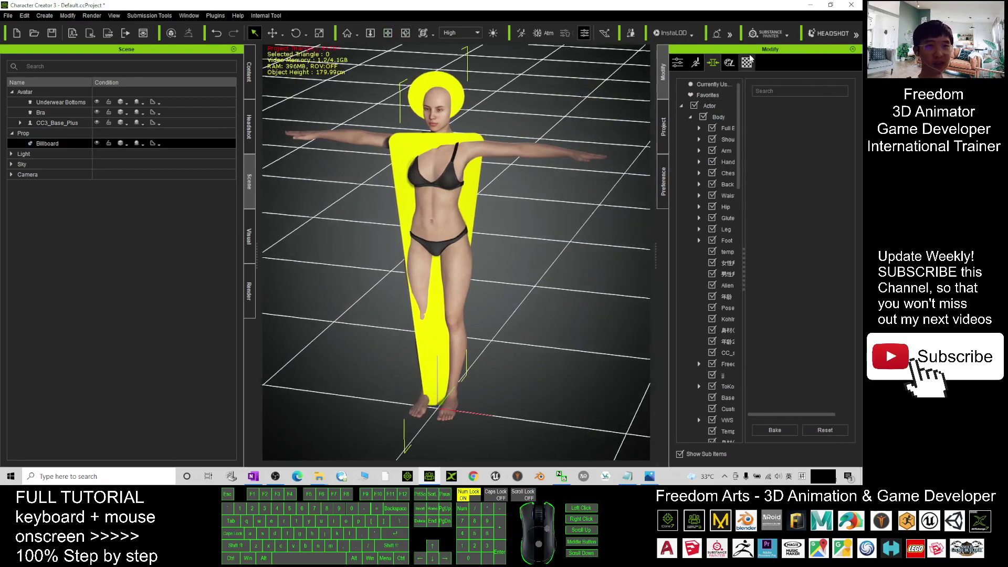
left_click(747, 63)
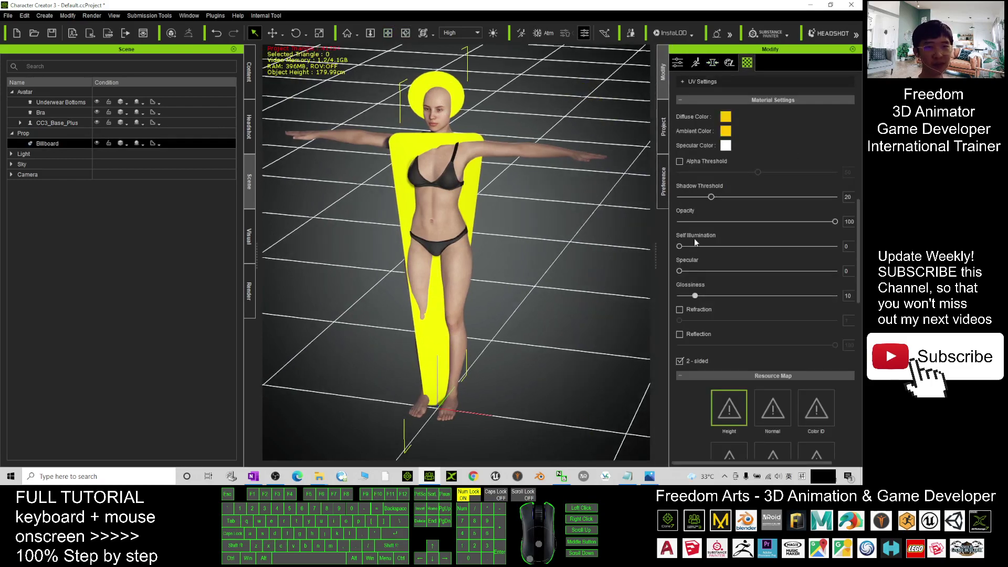
mouse_move(856, 217)
left_mouse_down()
mouse_move(853, 80)
mouse_move(857, 226)
left_mouse_up()
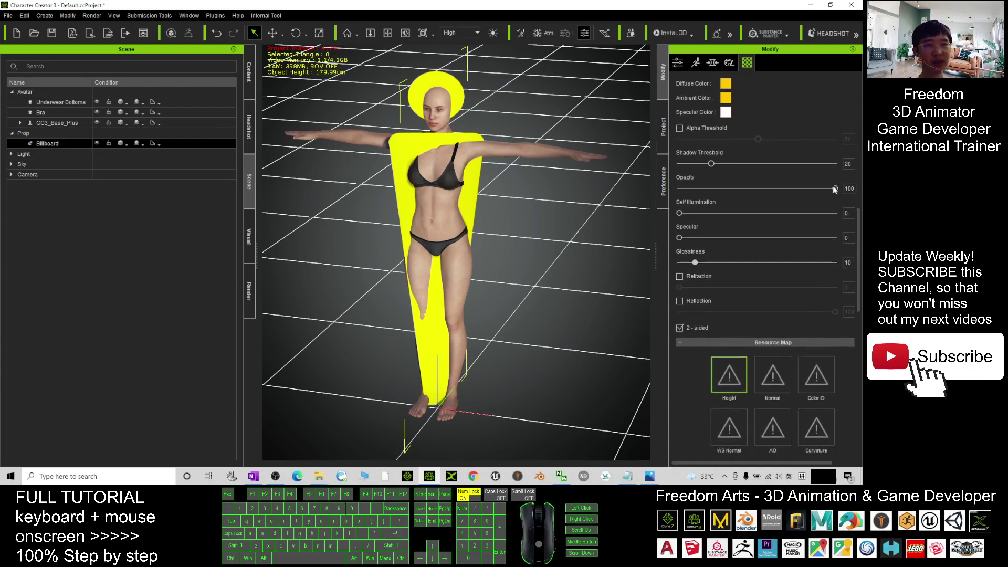
left_click_drag(833, 188, 697, 199)
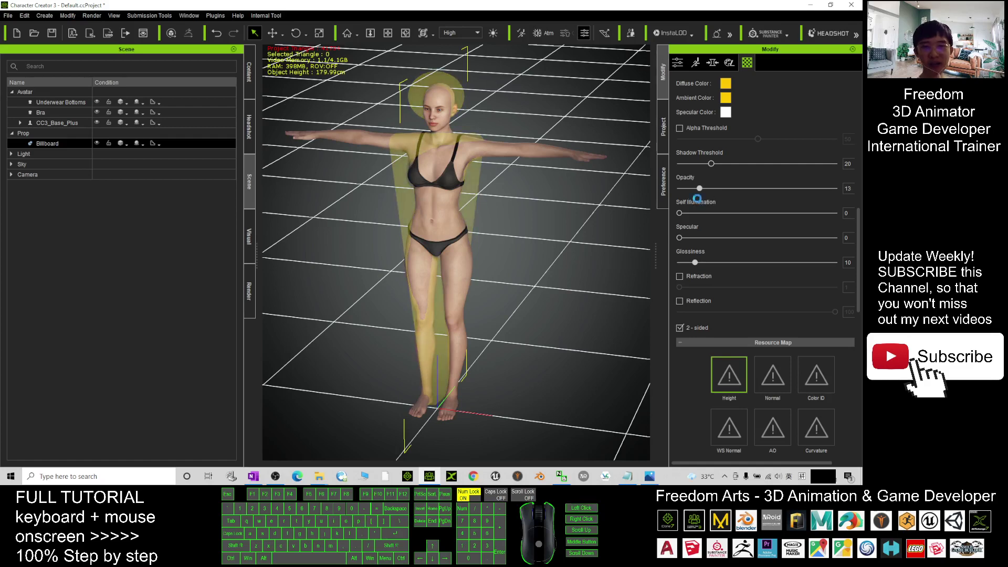
scroll(430, 241, "up", 2)
key("c")
left_click_drag(402, 240, 452, 128)
left_click_drag(698, 189, 728, 194)
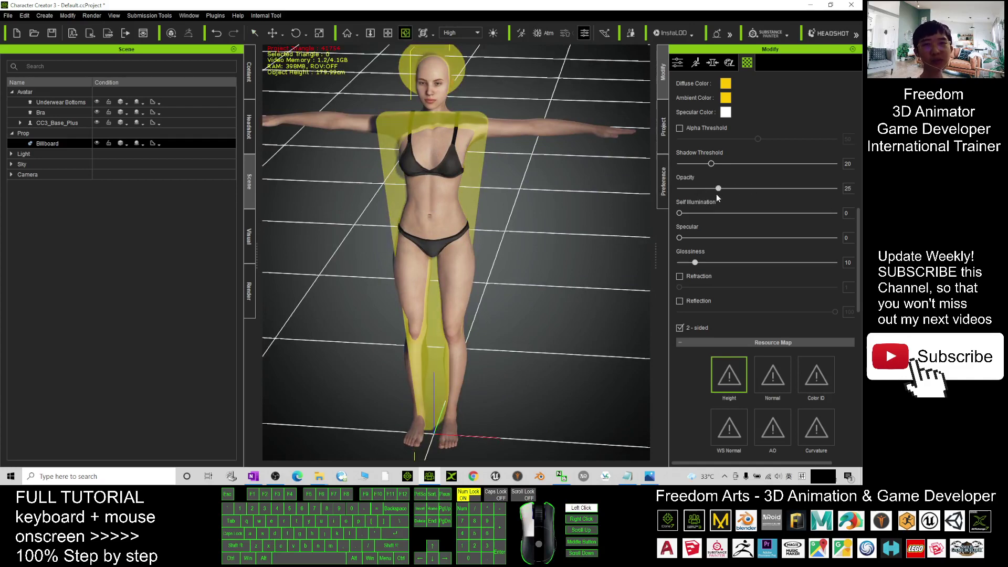
key("c")
left_click_drag(491, 226, 359, 230)
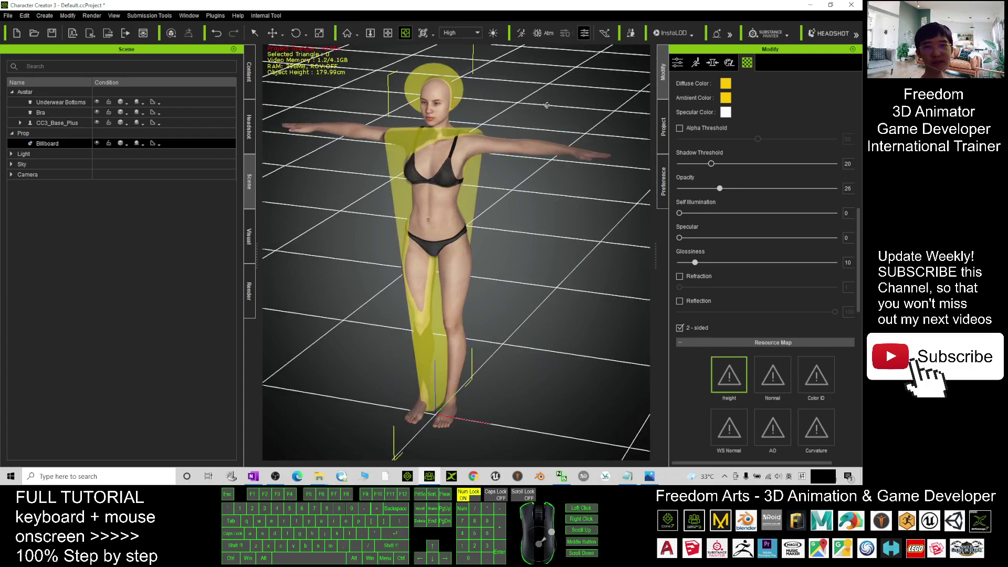
Step: Replace the CC3_Base_Plus avatar with the neutral base using the Replace All option, without saving the current project
left_click(678, 63)
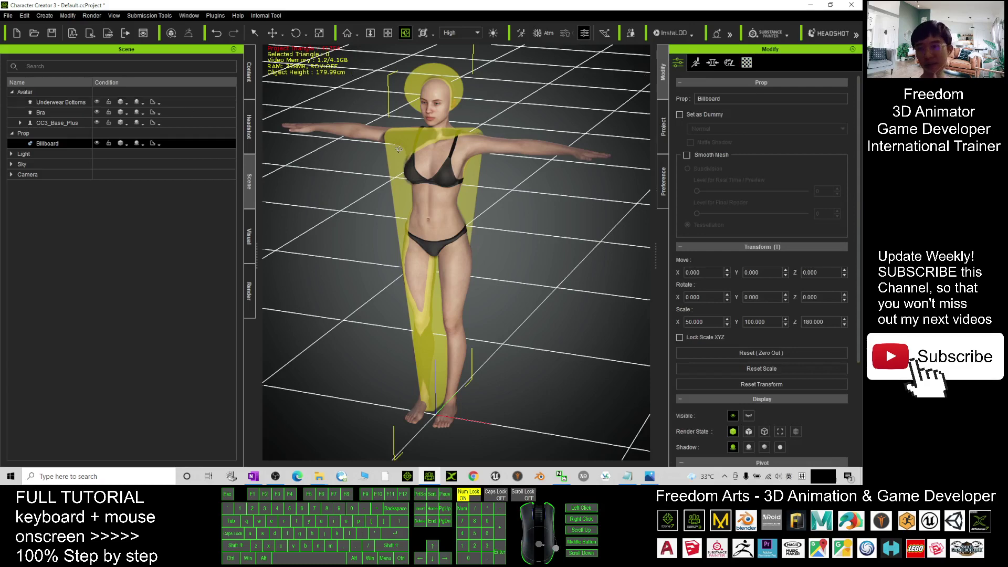
key("q")
left_click(434, 95)
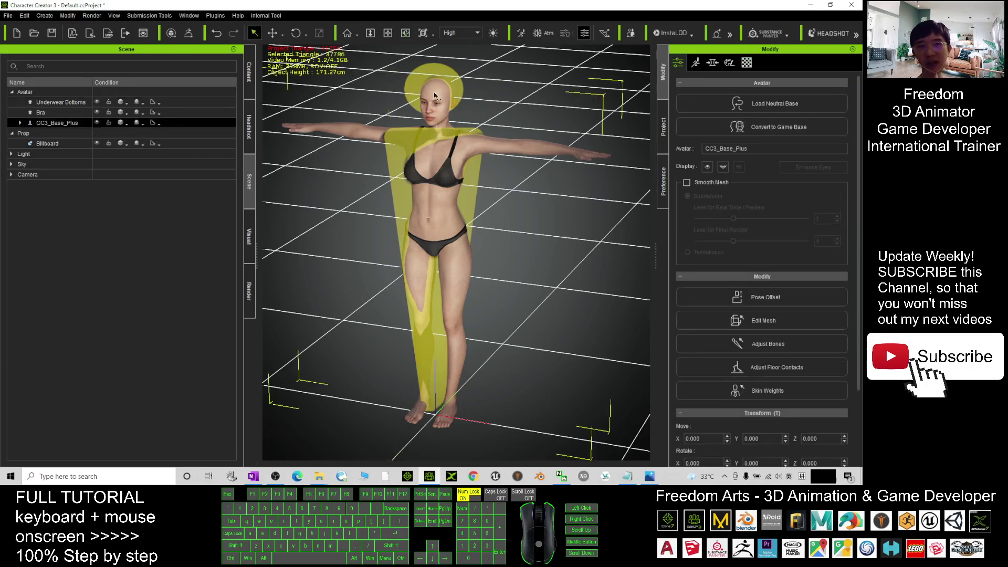
left_click(759, 103)
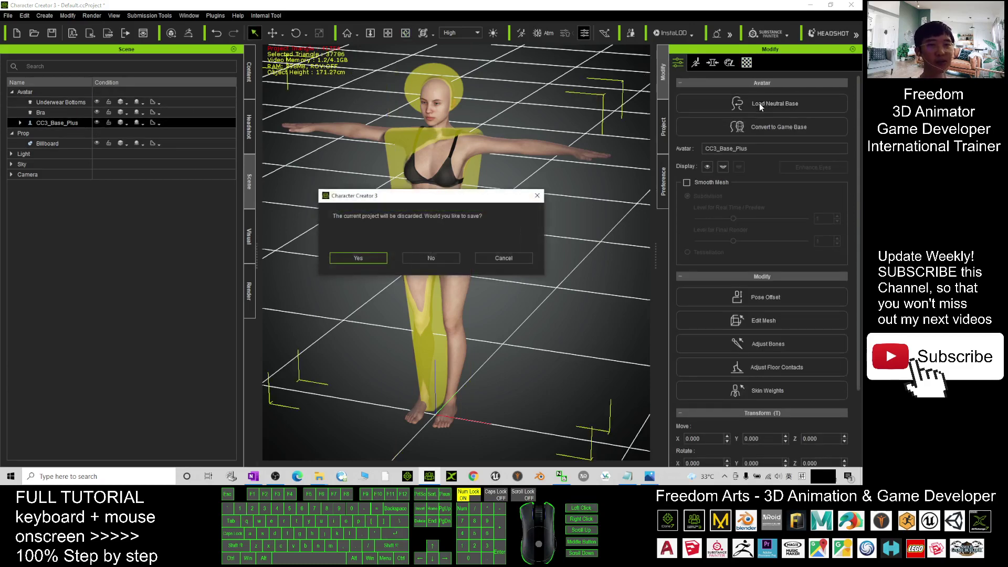
left_click(431, 258)
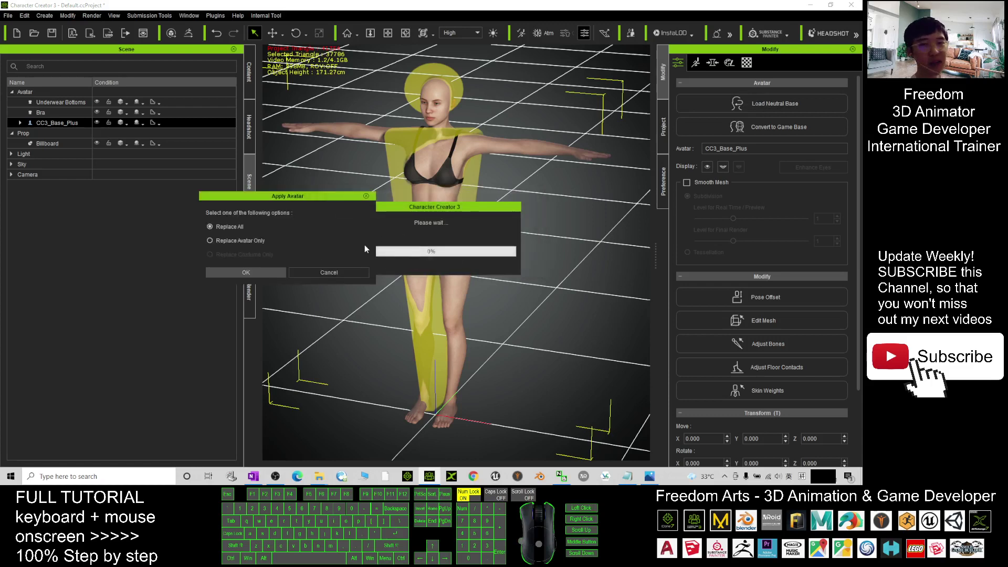
left_click(248, 268)
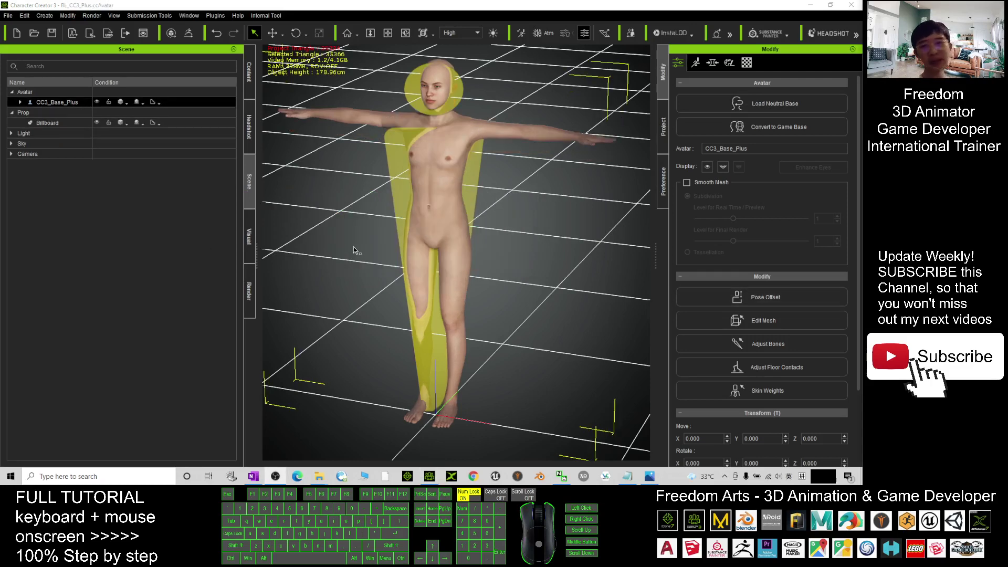
Step: Dress the neutral base avatar in the Boxers_E underwear from the cloth templates
left_click_drag(339, 241, 507, 267)
key("c")
left_click_drag(341, 259, 452, 163)
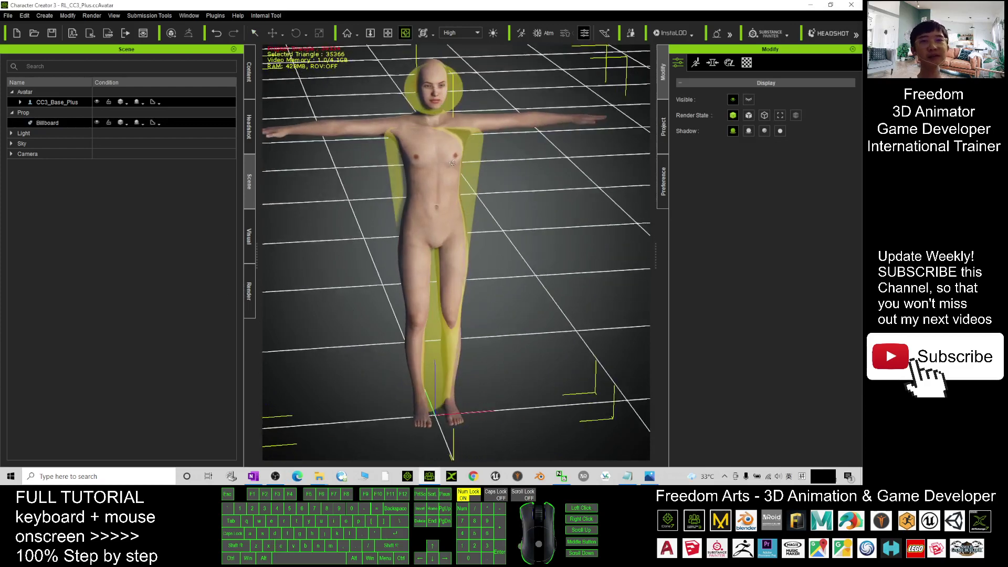
left_click(663, 71)
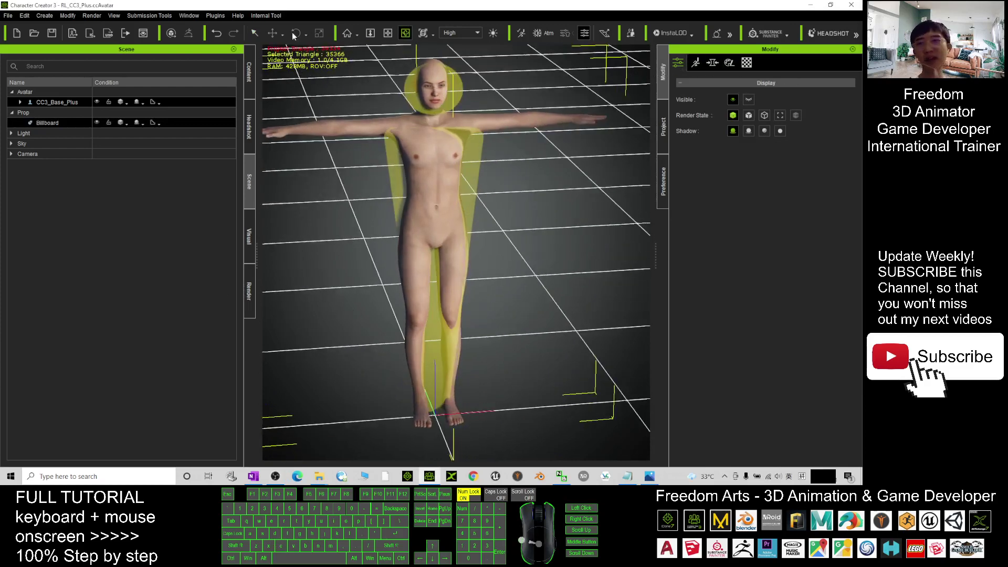
left_click(249, 72)
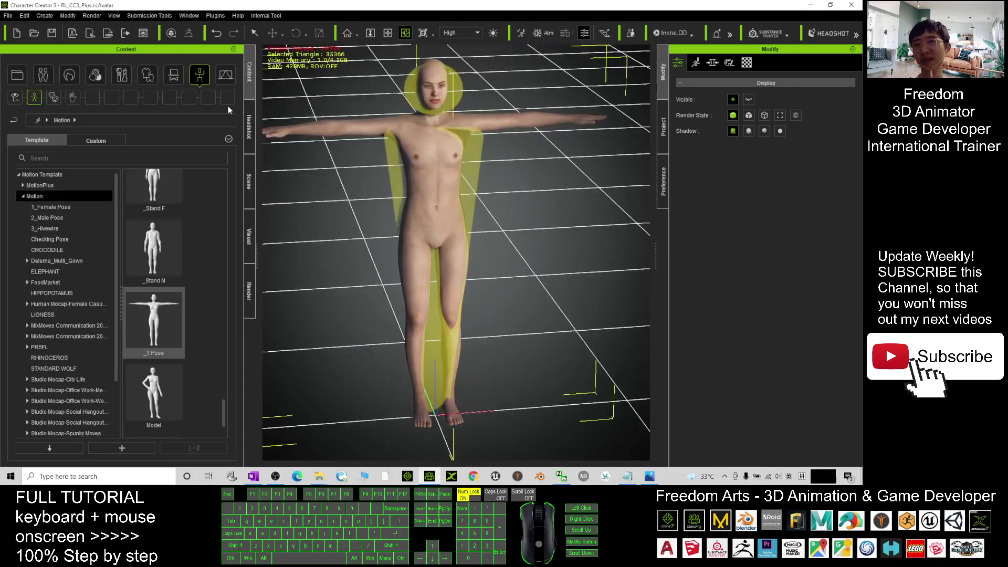
left_click(147, 78)
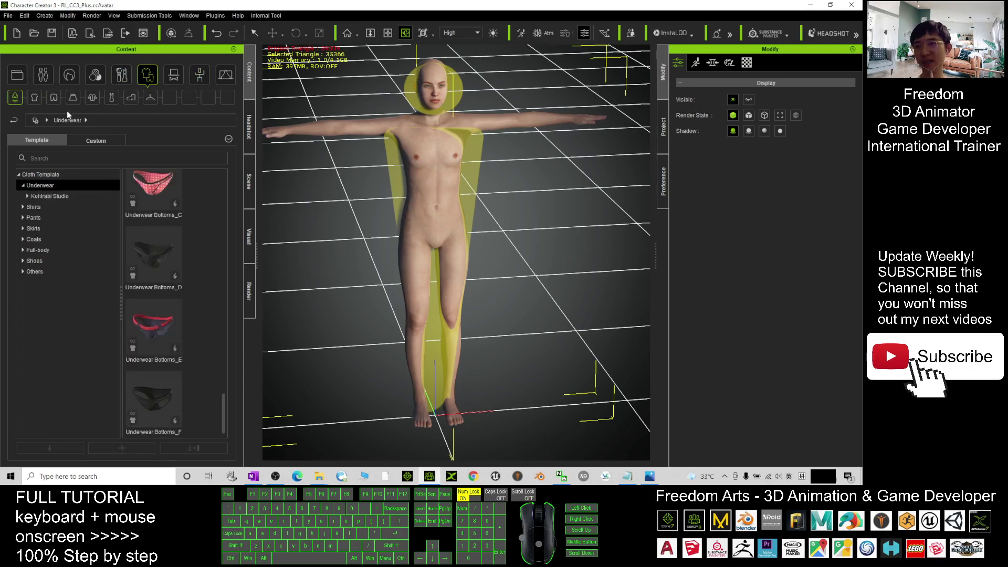
left_click(53, 97)
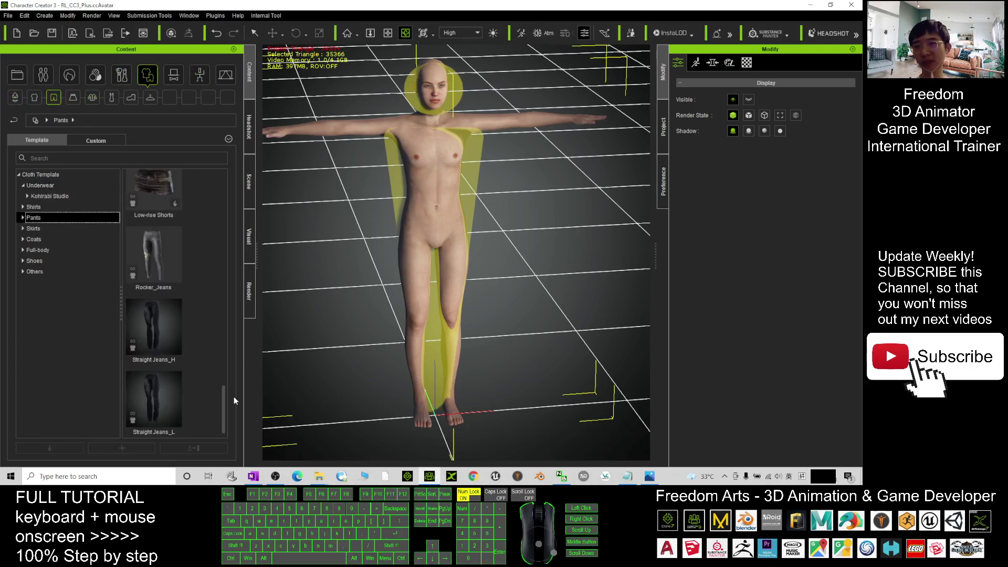
left_click_drag(223, 398, 236, 370)
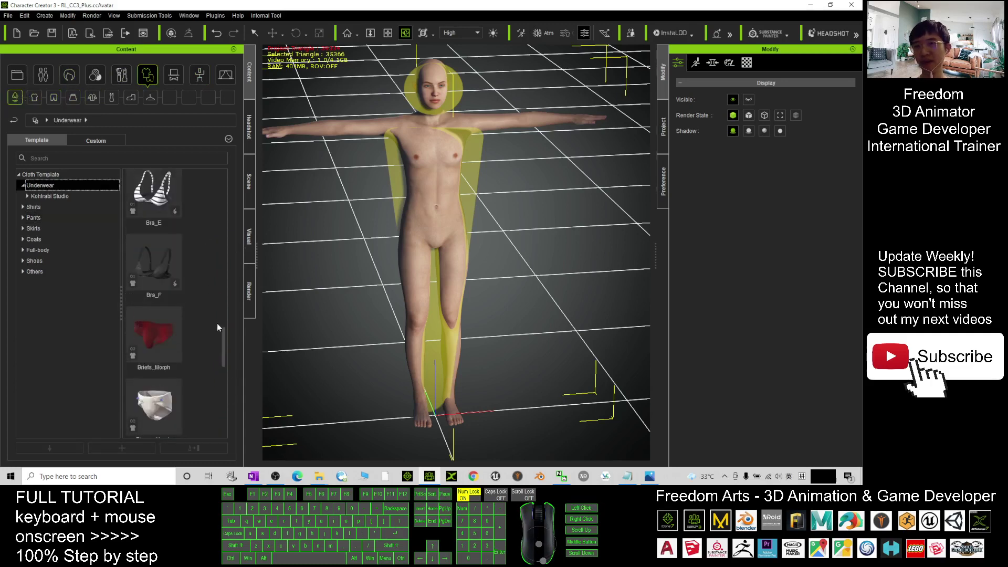
left_click_drag(224, 333, 227, 261)
double_click(172, 264)
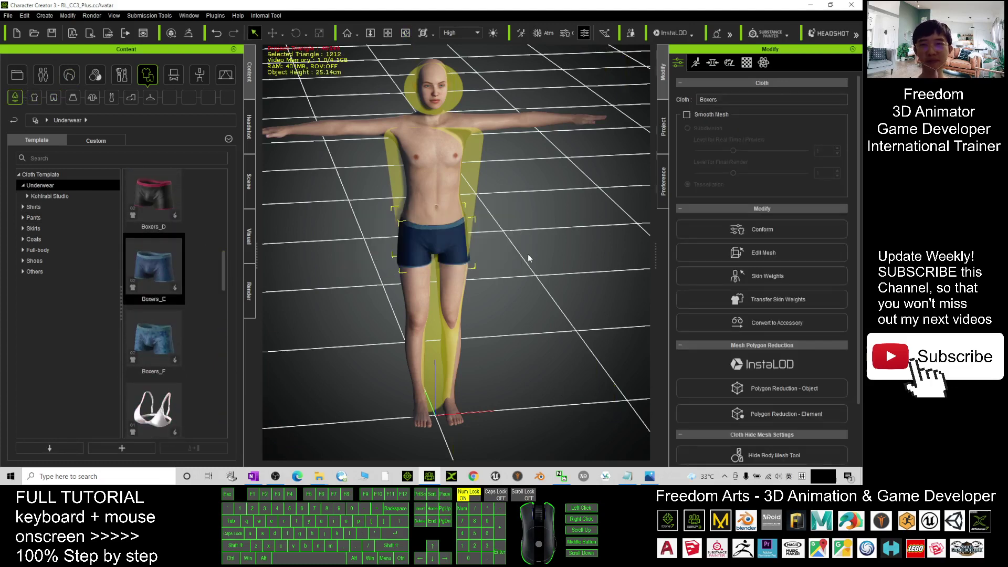
left_click(222, 282)
left_click_drag(221, 281, 224, 317)
Step: Show the avatar's Full Body morph sliders and filter them by "scale"
left_click_drag(516, 257, 435, 176)
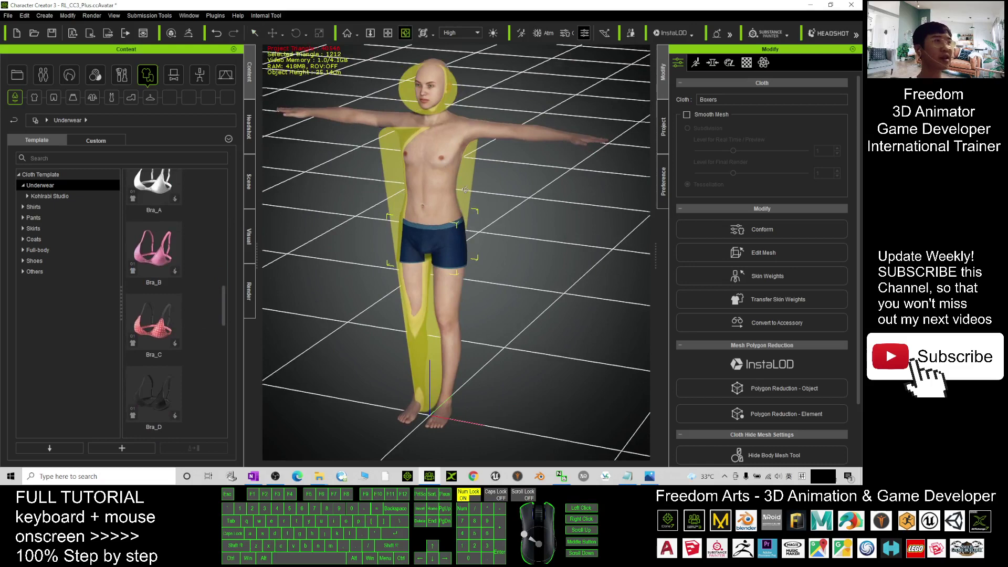
scroll(473, 159, "down", 3)
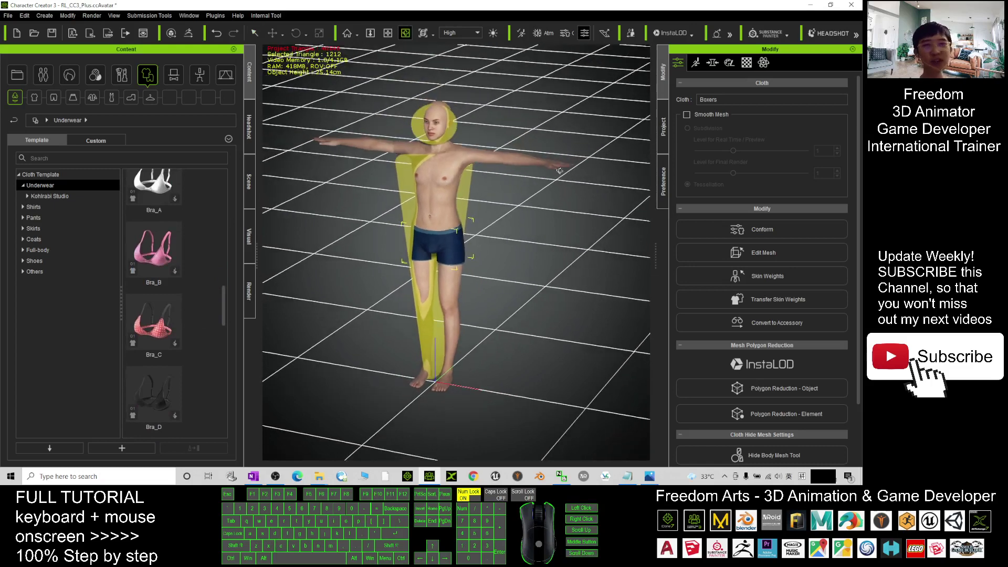
left_click(713, 63)
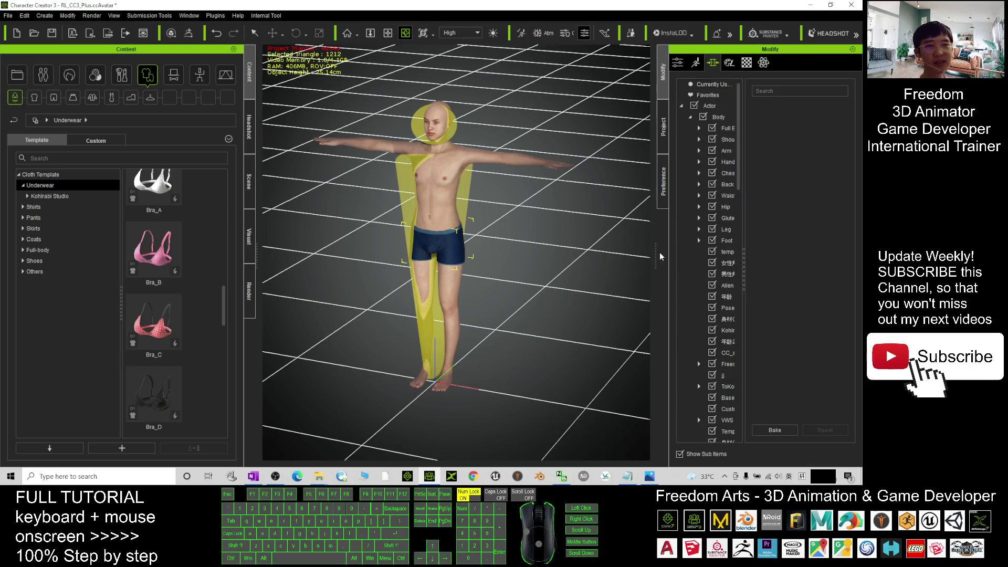
left_click_drag(656, 252, 618, 252)
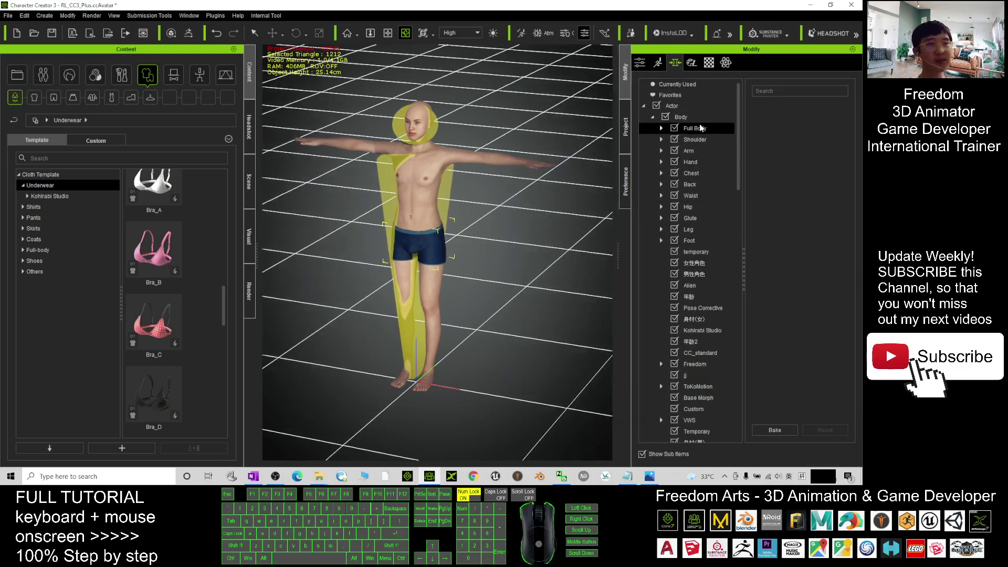
left_click(698, 128)
mouse_move(850, 112)
left_mouse_down()
mouse_move(859, 404)
mouse_move(851, 105)
left_mouse_up()
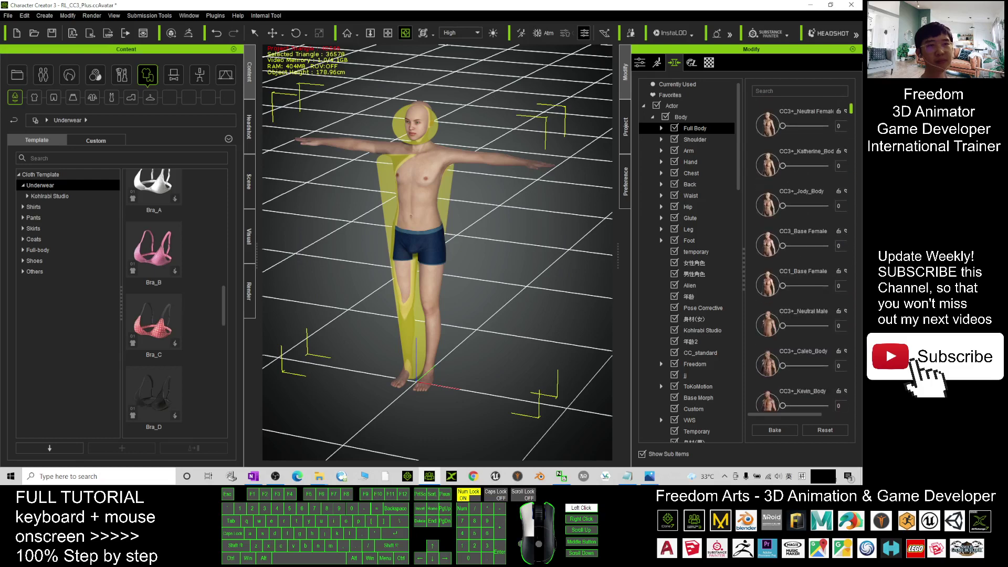
type("s'c")
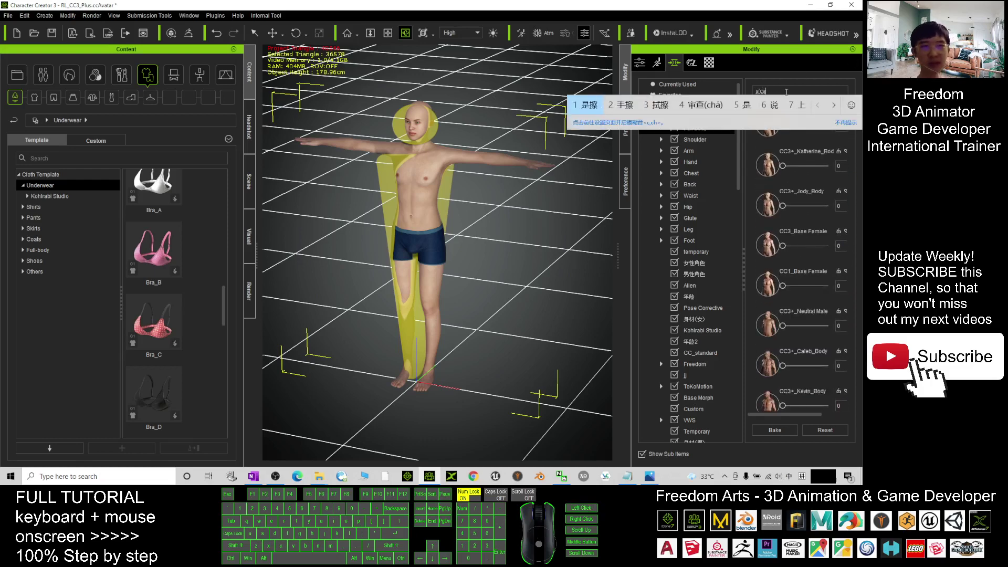
key("shift")
type("cale")
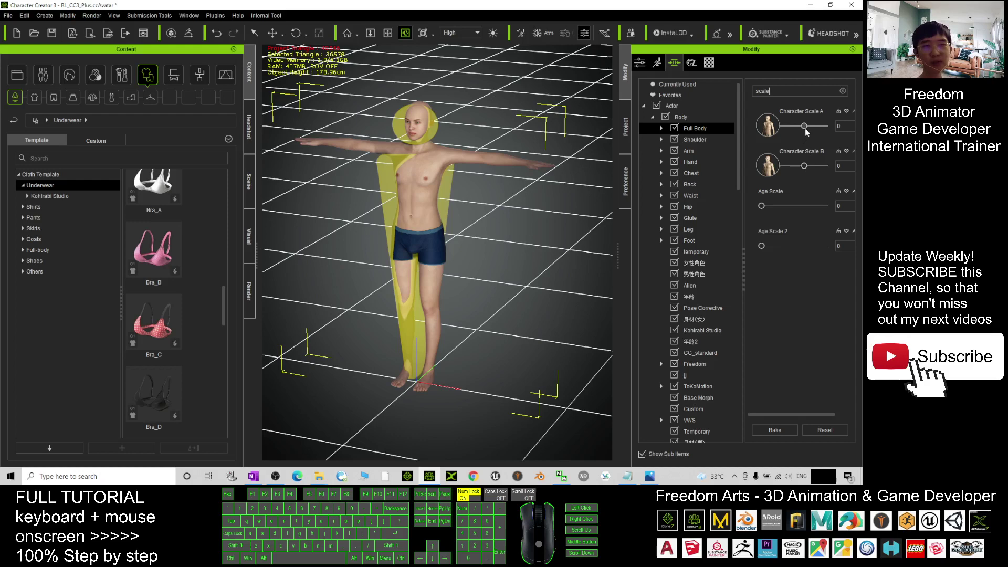
Step: Shrink the avatar to child height by setting the Character Scale A morph to -83
left_click_drag(805, 127, 819, 125)
scroll(436, 136, "down", 3)
left_click_drag(436, 136, 390, 214)
left_click_drag(819, 130, 785, 133)
Step: Examine the shrunken avatar's height and proportions against the yellow scale dummy from several angles and distances
scroll(433, 319, "up", 3)
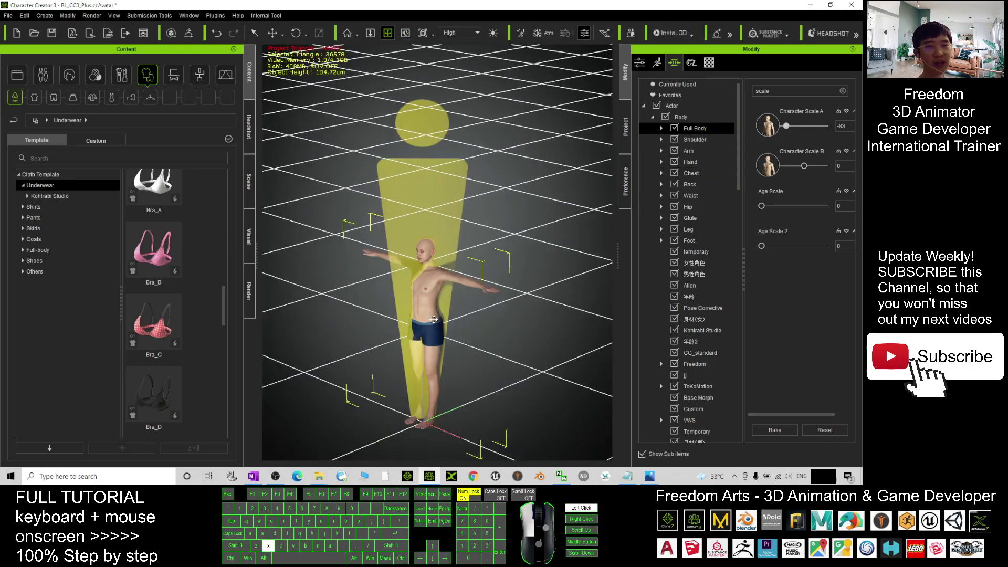
scroll(434, 319, "up", 5)
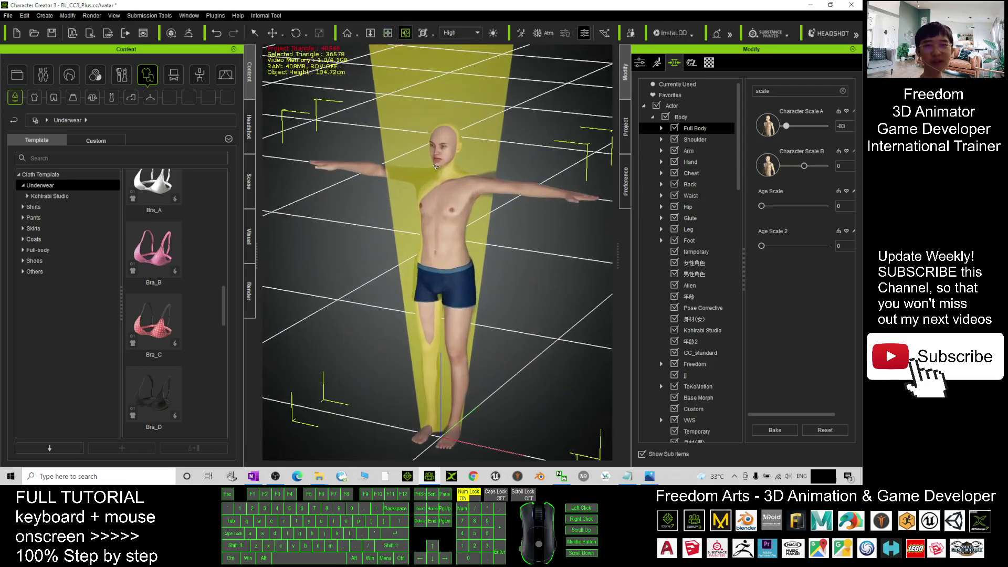
scroll(411, 175, "up", 1)
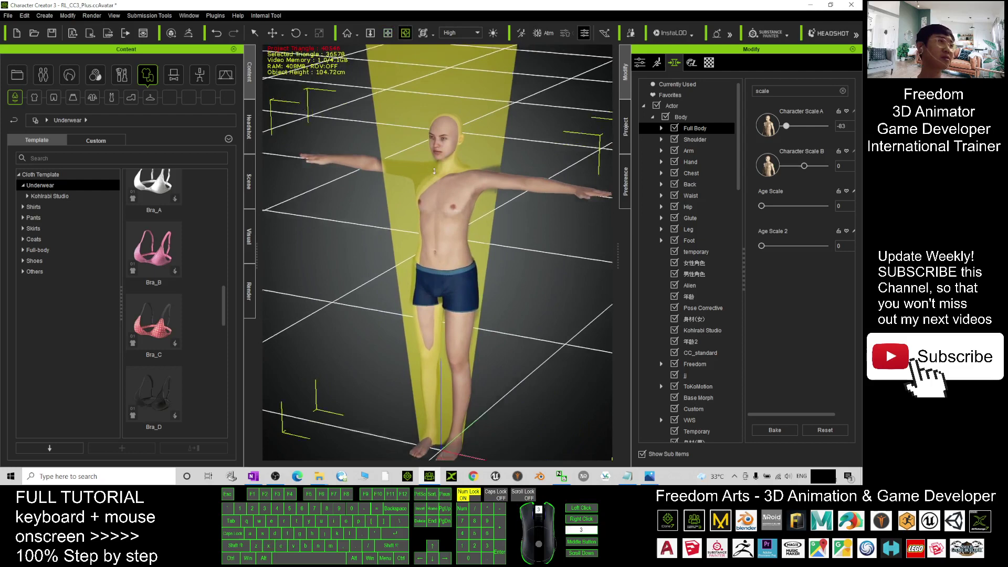
scroll(414, 162, "down", 2)
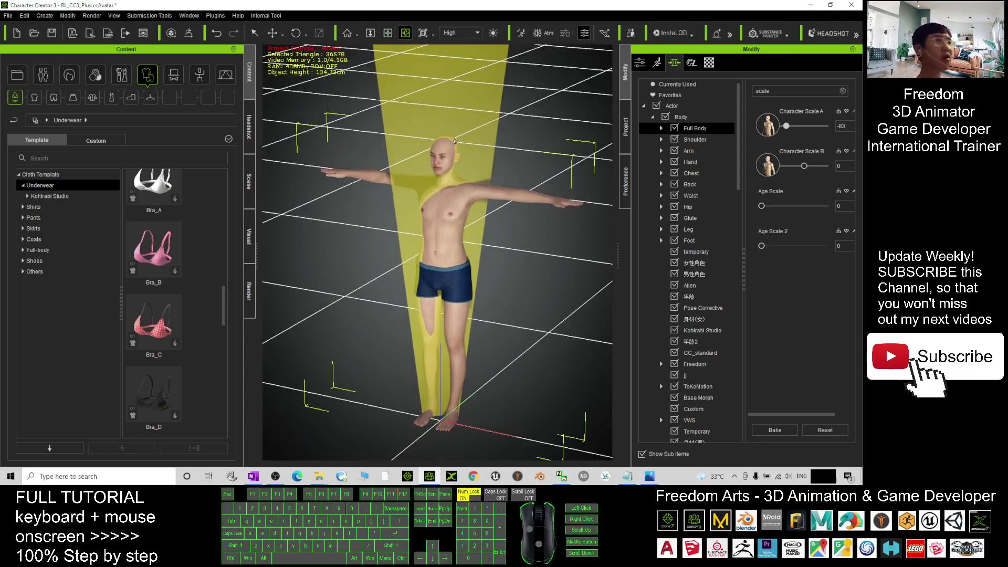
scroll(459, 162, "down", 4)
key("x")
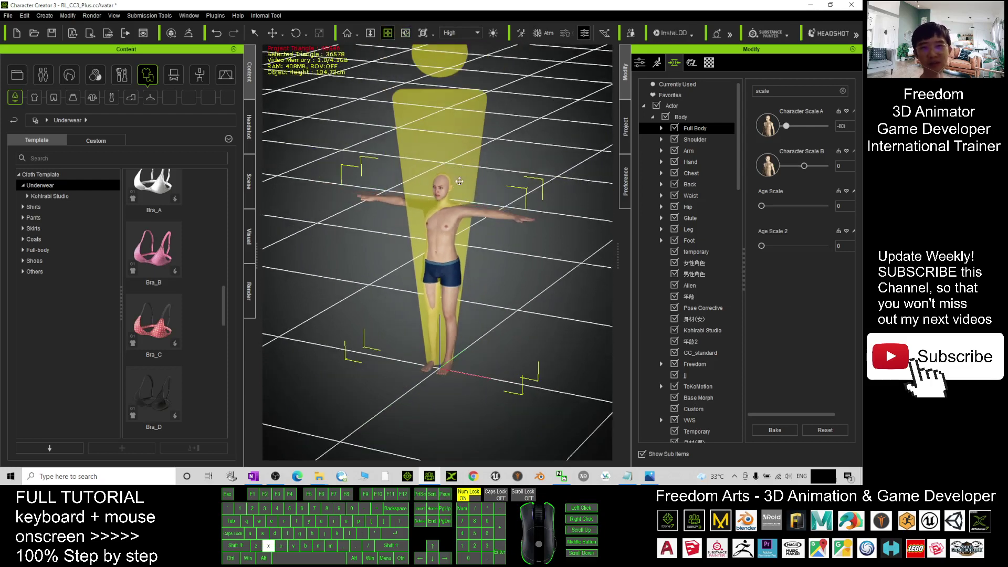
key("c")
left_click_drag(459, 162, 431, 187)
scroll(389, 232, "up", 3)
left_click_drag(396, 244, 321, 172)
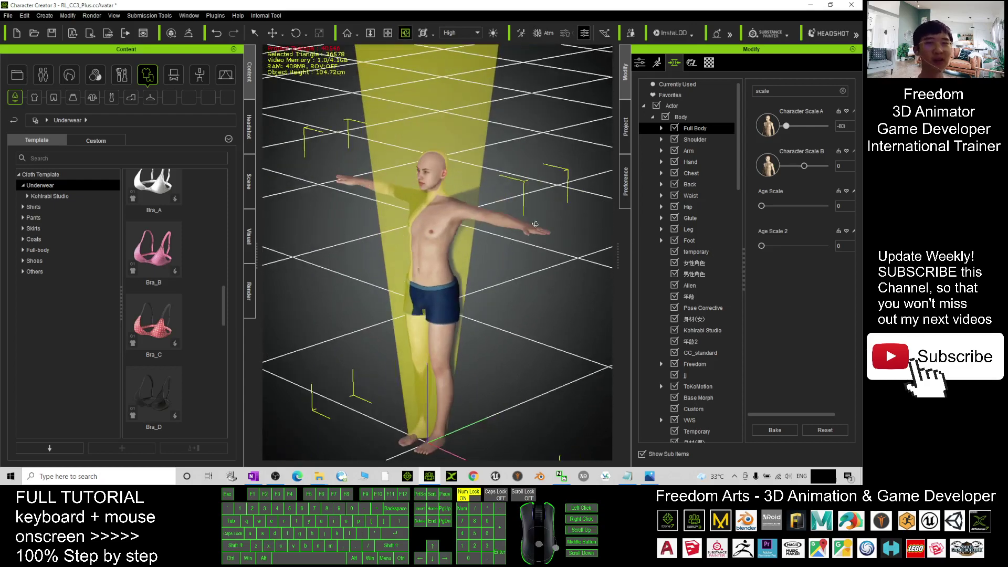
left_click_drag(386, 421, 402, 397)
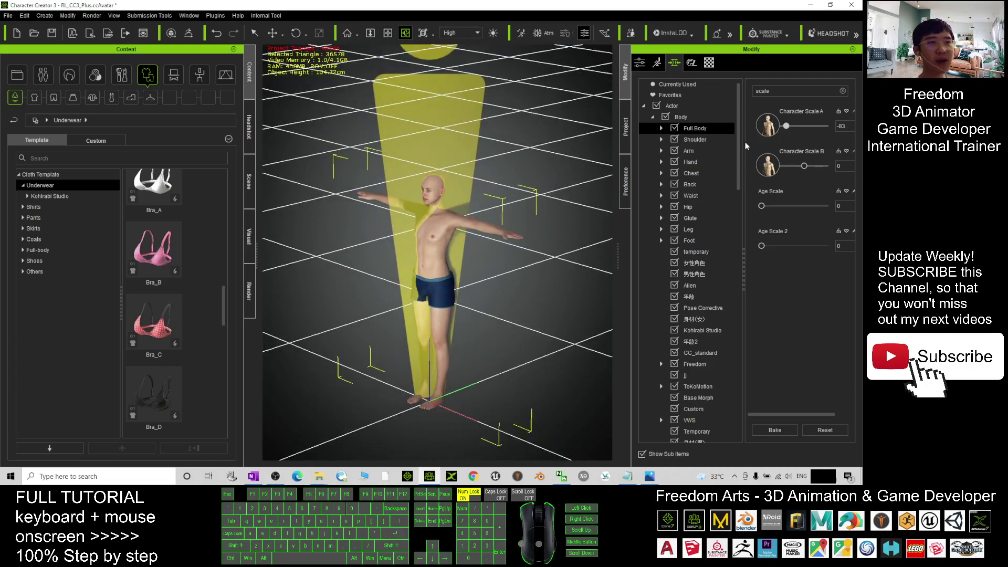
Step: Set the Character Scale A morph to -81 and list the avatar's Head morph sliders filtered by "scale"
left_click_drag(786, 128, 787, 128)
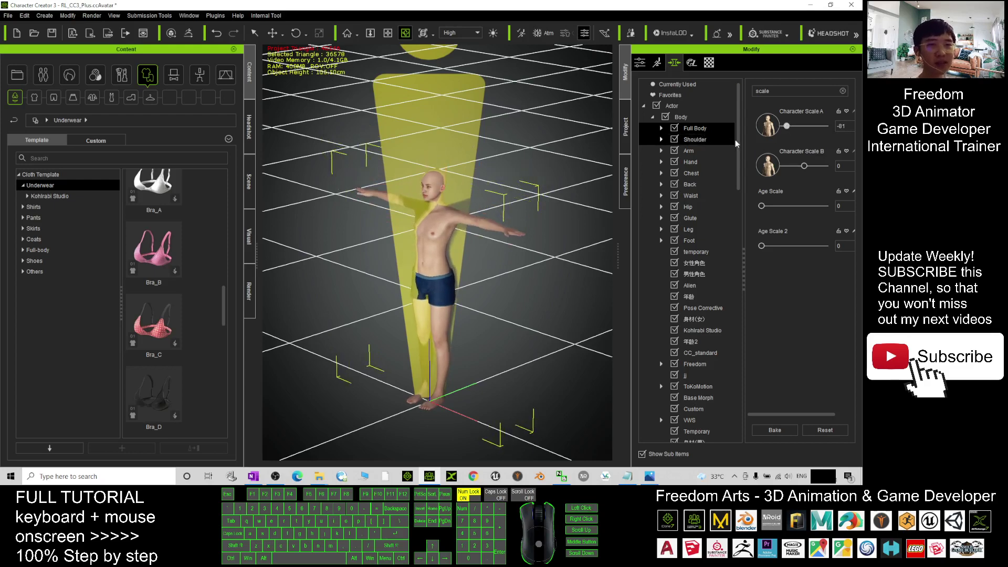
scroll(731, 216, "down", 9)
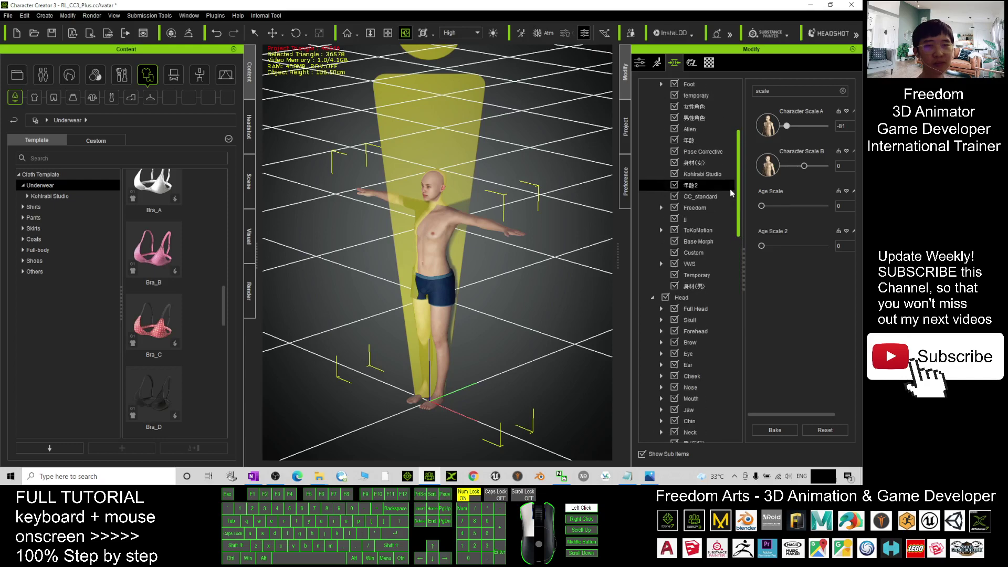
scroll(729, 188, "up", 4)
left_click(682, 297)
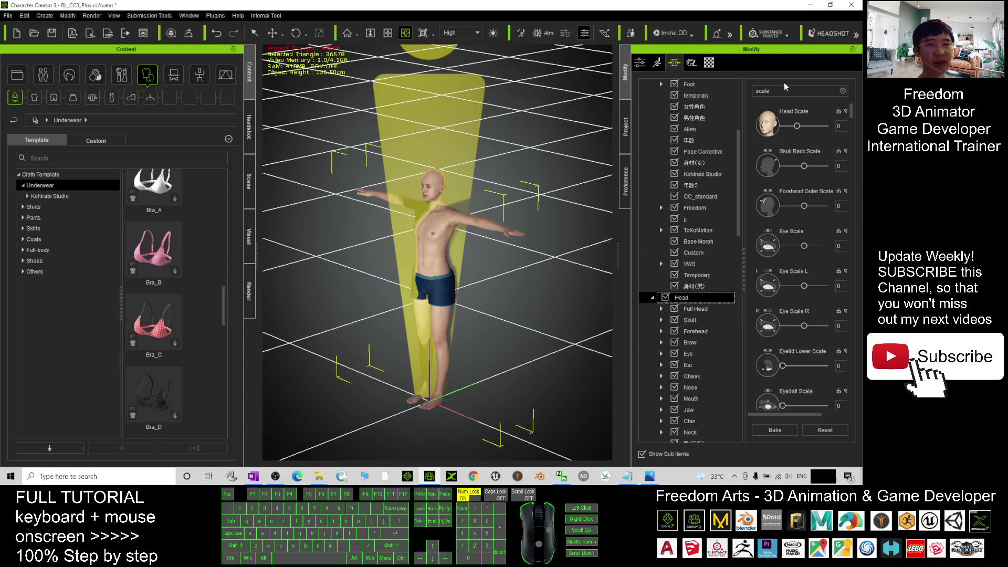
double_click(771, 95)
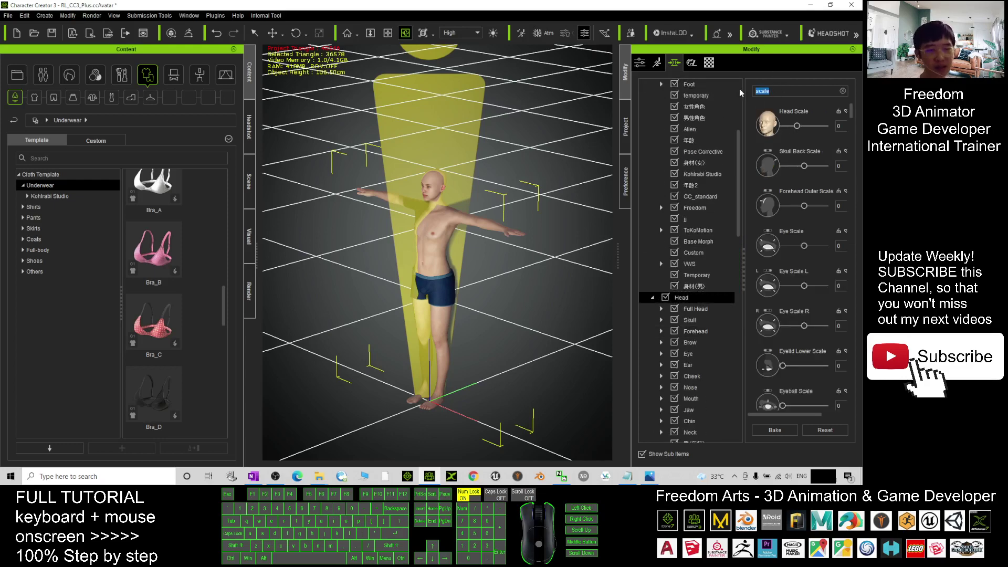
key("BackSpace")
left_click(682, 297)
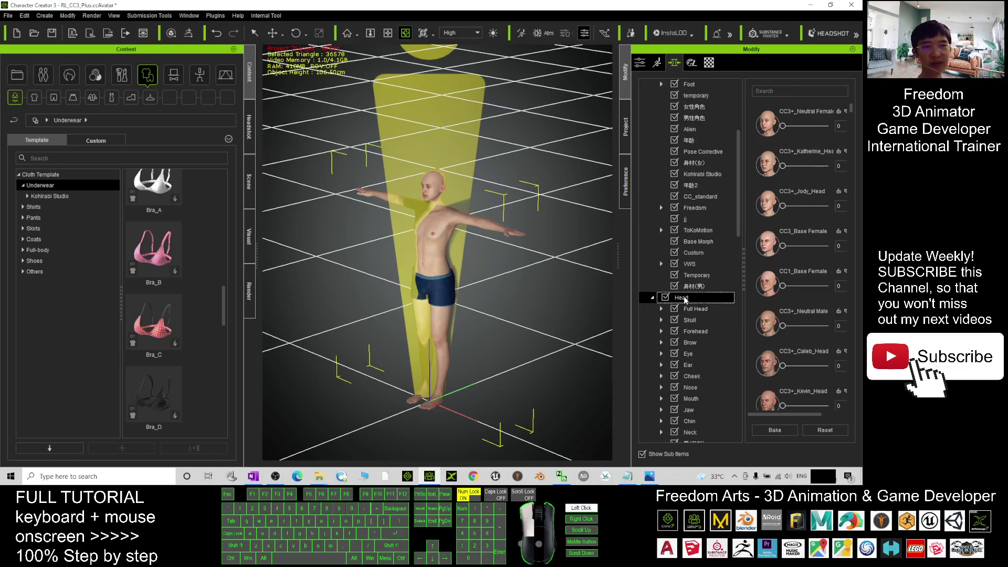
left_click(790, 95)
type("sca")
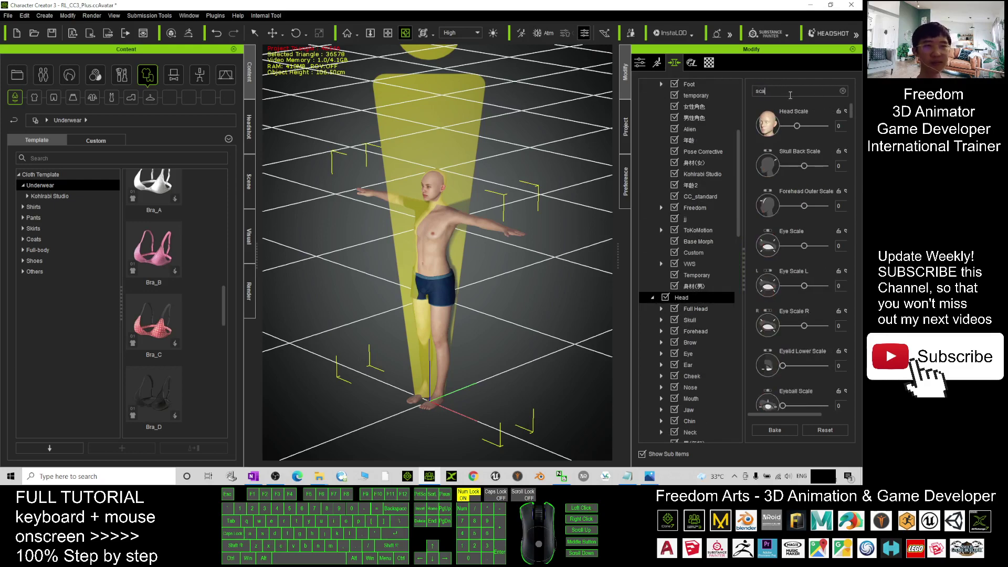
type("le")
Step: Enlarge the avatar's head by setting Head Scale to 27 and check its proportions against the body
left_click(798, 127)
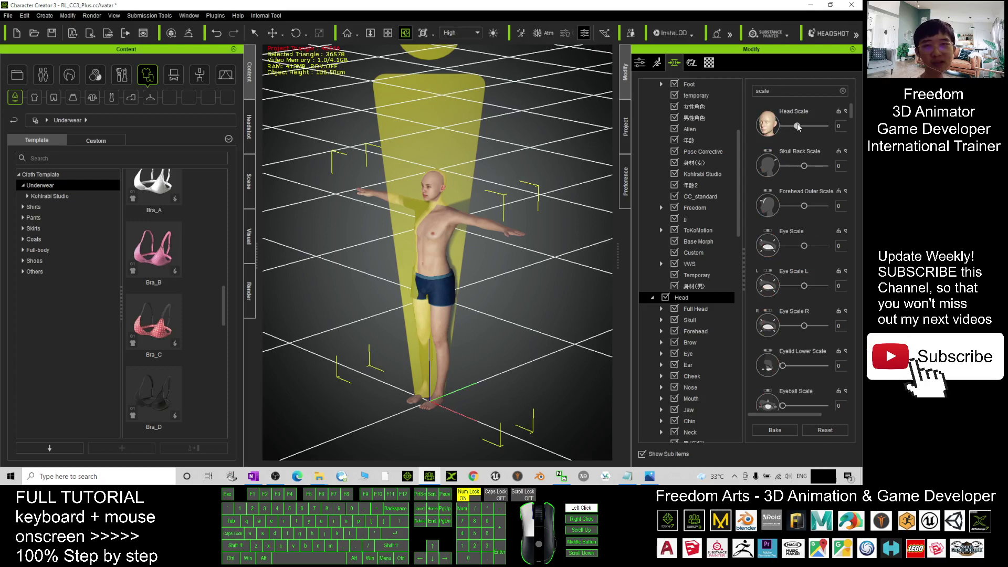
mouse_move(798, 126)
left_mouse_down()
mouse_move(821, 125)
mouse_move(804, 126)
left_mouse_up()
scroll(525, 194, "up", 3)
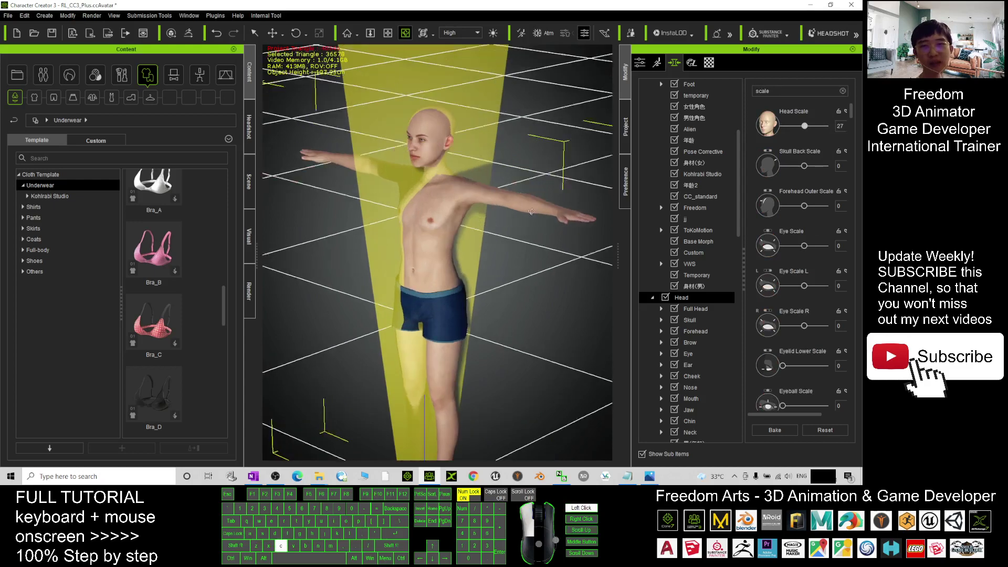
left_click_drag(525, 194, 271, 146)
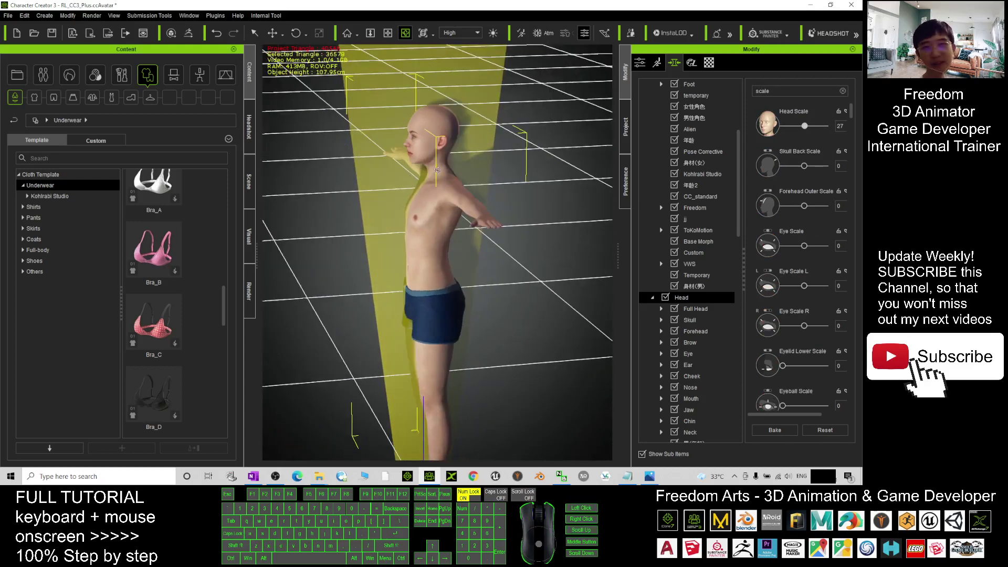
scroll(438, 169, "down", 2)
key("c")
left_click_drag(430, 246, 496, 245)
scroll(497, 245, "down", 1)
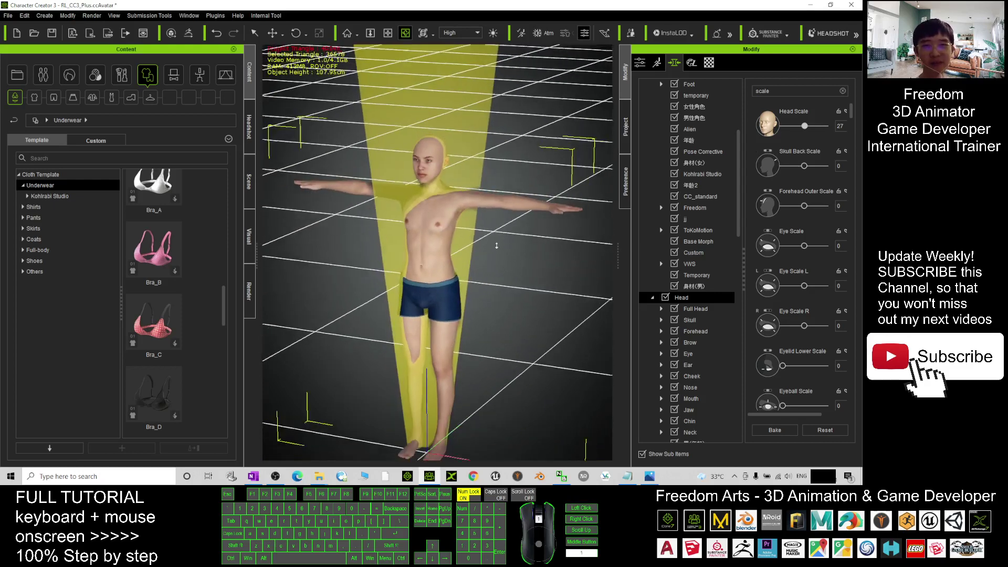
scroll(473, 255, "down", 5)
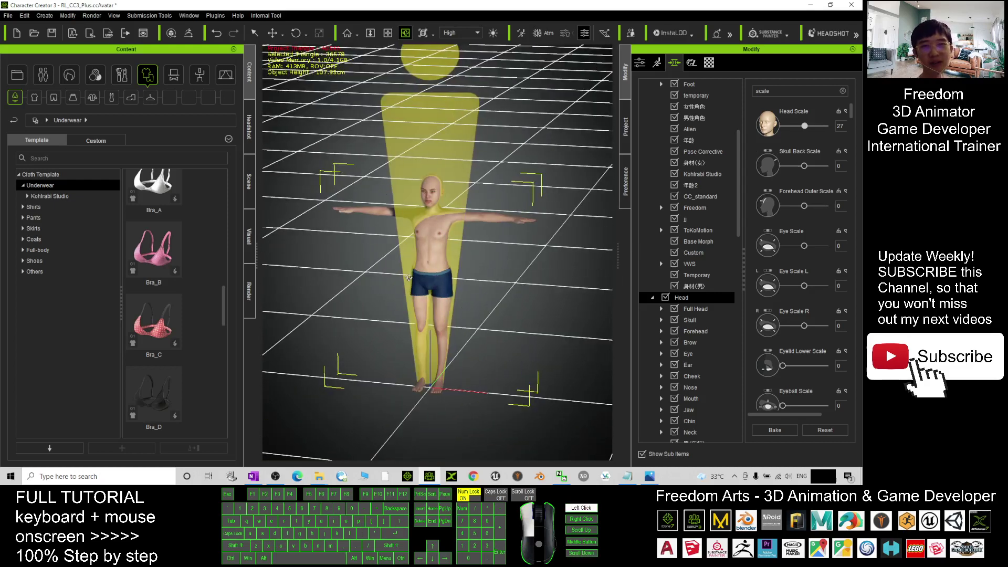
left_click(408, 277)
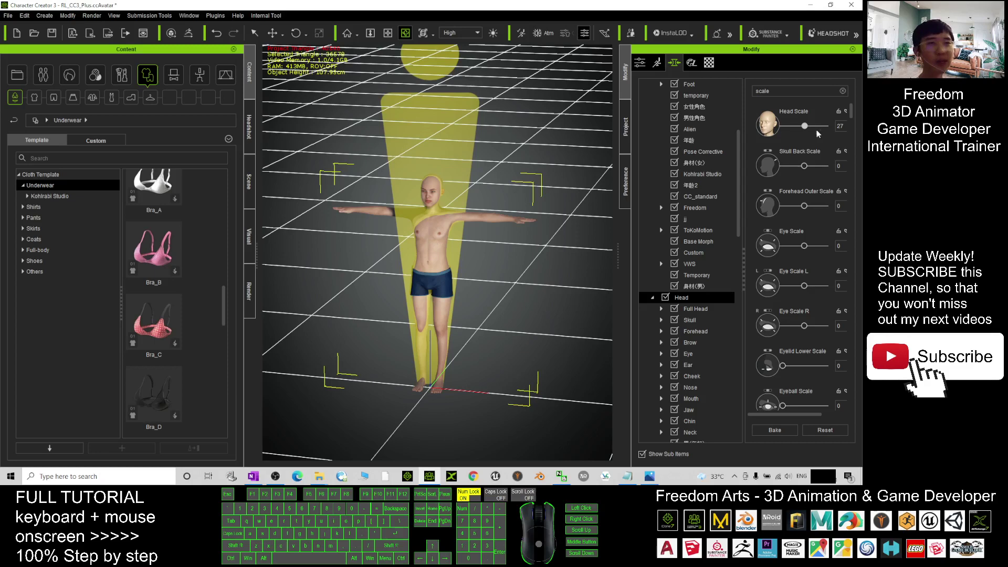
Step: Increase the avatar's Head Scale morph to 44 for a more childlike head size
mouse_move(805, 127)
left_mouse_down()
mouse_move(766, 128)
mouse_move(828, 127)
mouse_move(810, 128)
left_mouse_up()
scroll(480, 196, "up", 1)
scroll(479, 196, "up", 3)
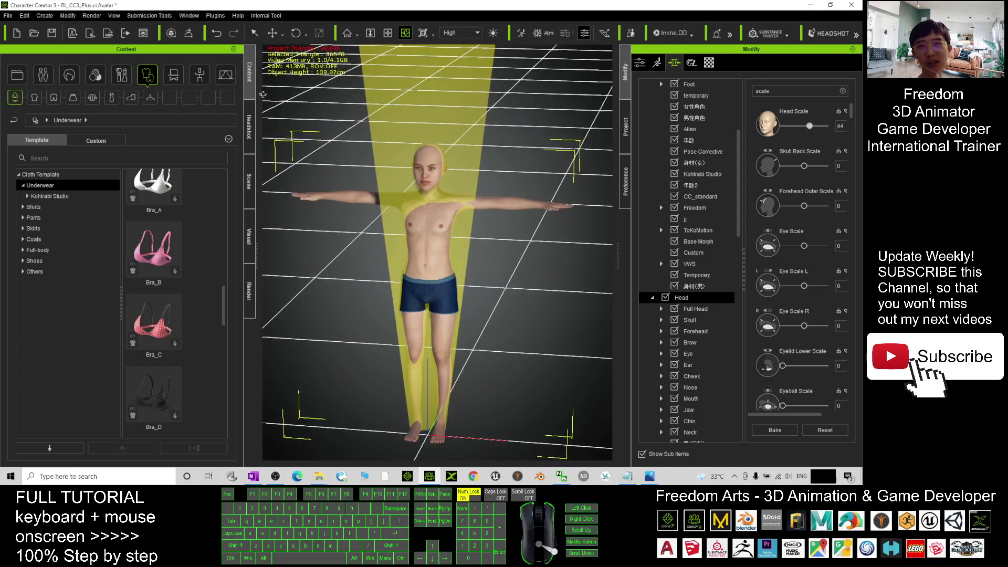
Step: Open the Headshot panel and examine the enlarged head's proportions against the yellow scale dummy from several angles
left_click(250, 135)
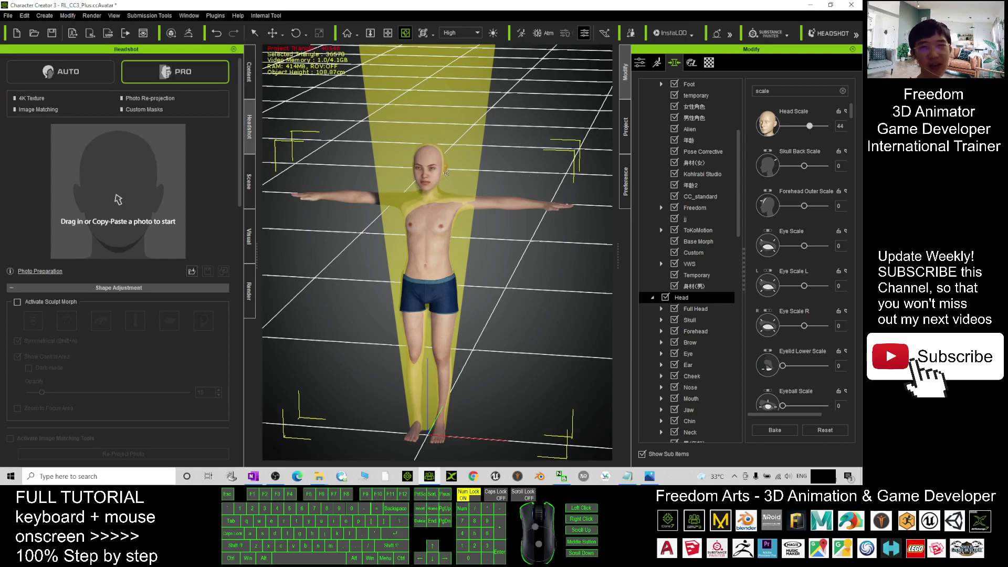
mouse_move(422, 176)
left_mouse_down()
mouse_move(446, 178)
mouse_move(377, 184)
mouse_move(423, 195)
left_mouse_up()
scroll(423, 195, "down", 3)
scroll(423, 195, "down", 3)
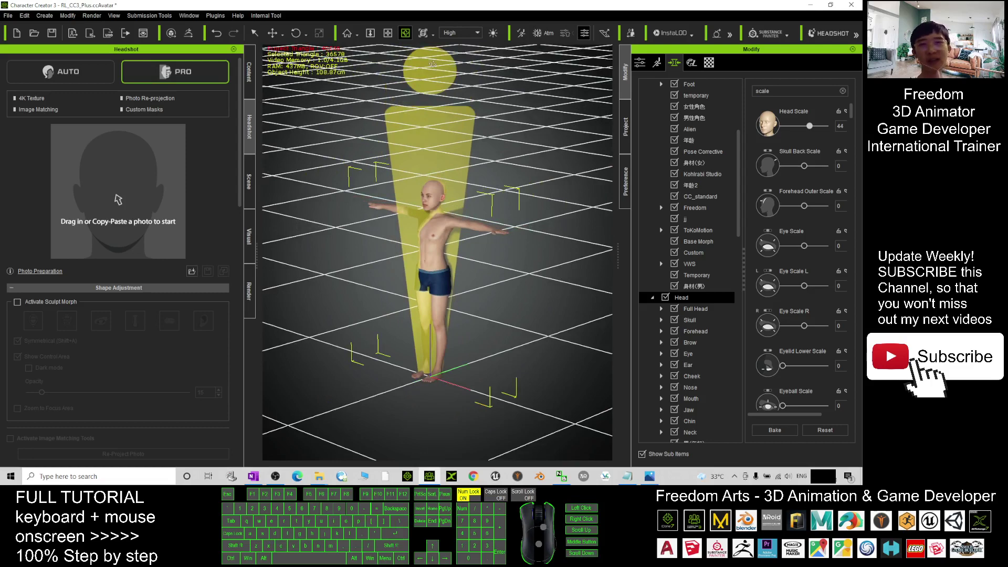
left_click_drag(438, 90, 304, 290)
scroll(399, 273, "up", 3)
scroll(416, 294, "down", 2)
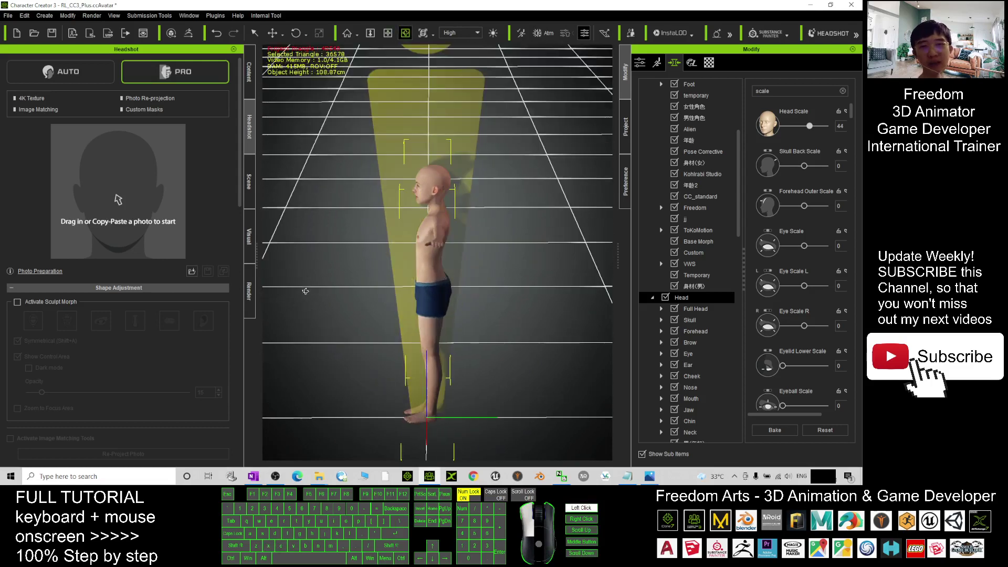
Step: Reduce the avatar's Head Scale morph to 34 and check the child proportions
left_click_drag(811, 126, 807, 126)
key("c")
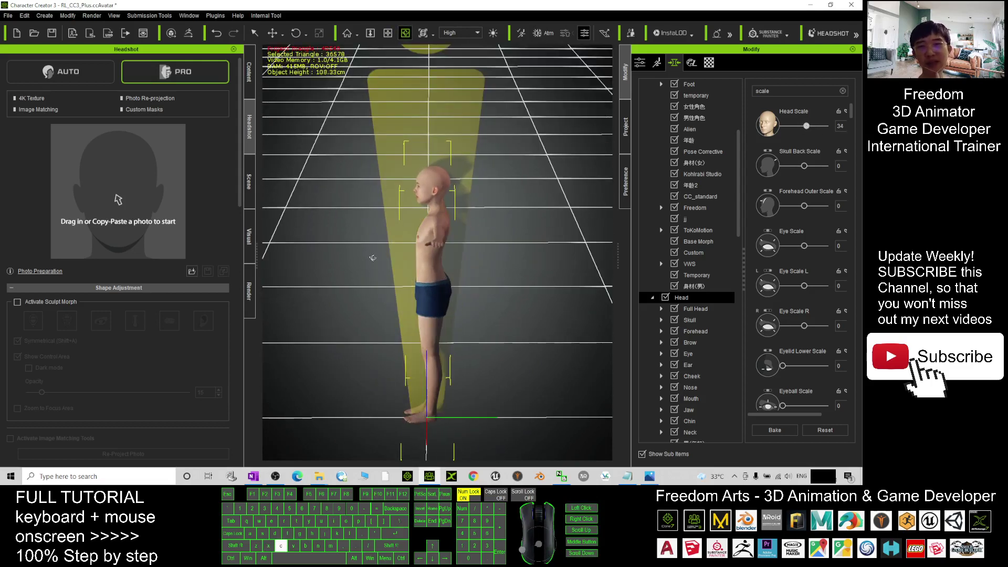
left_click_drag(371, 257, 455, 260)
scroll(375, 261, "up", 2)
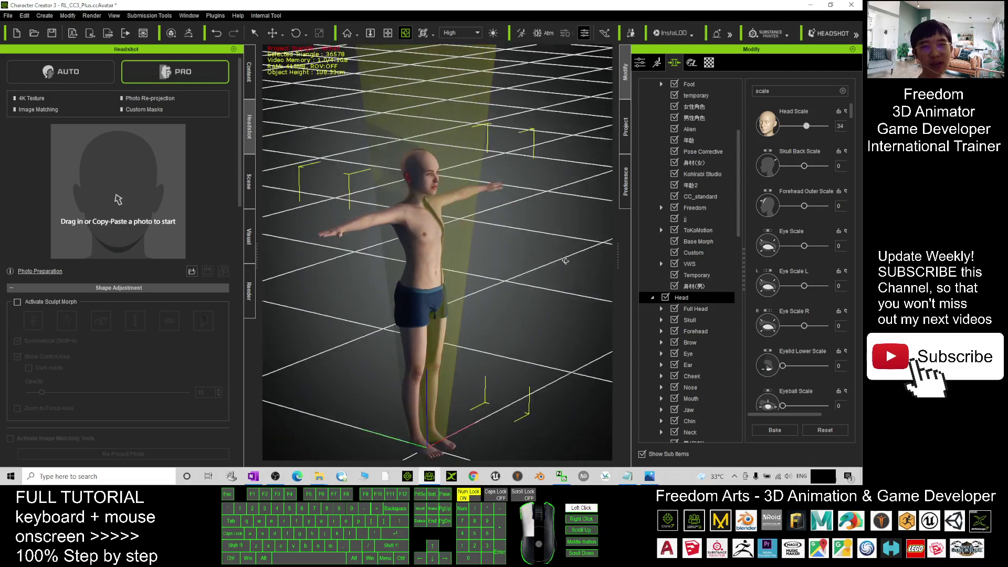
Step: View the cover.jpg image in Photos and switch back to Character Creator 3 to compare the avatar with the scale dummy
left_click(627, 476)
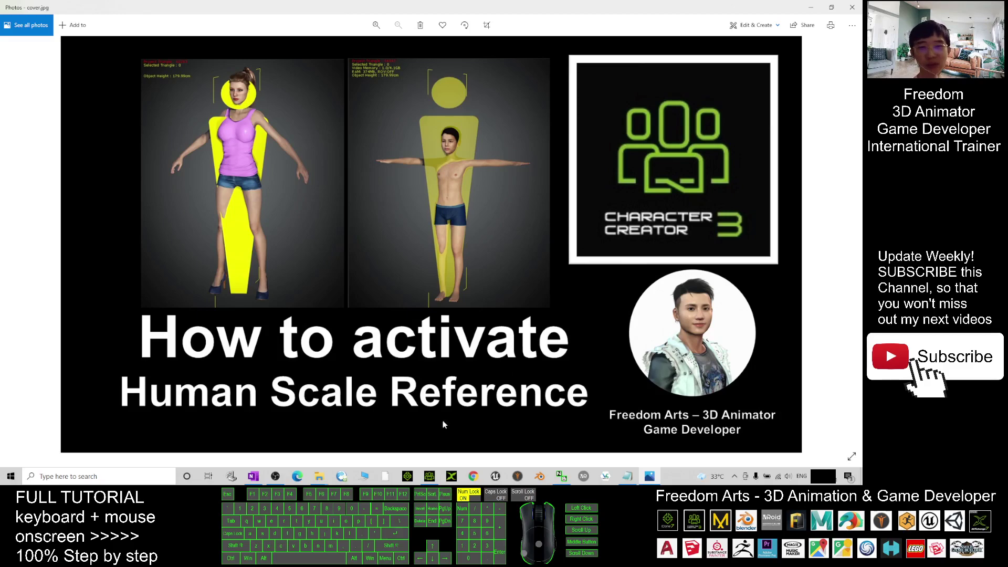
left_click(430, 475)
scroll(459, 292, "down", 2)
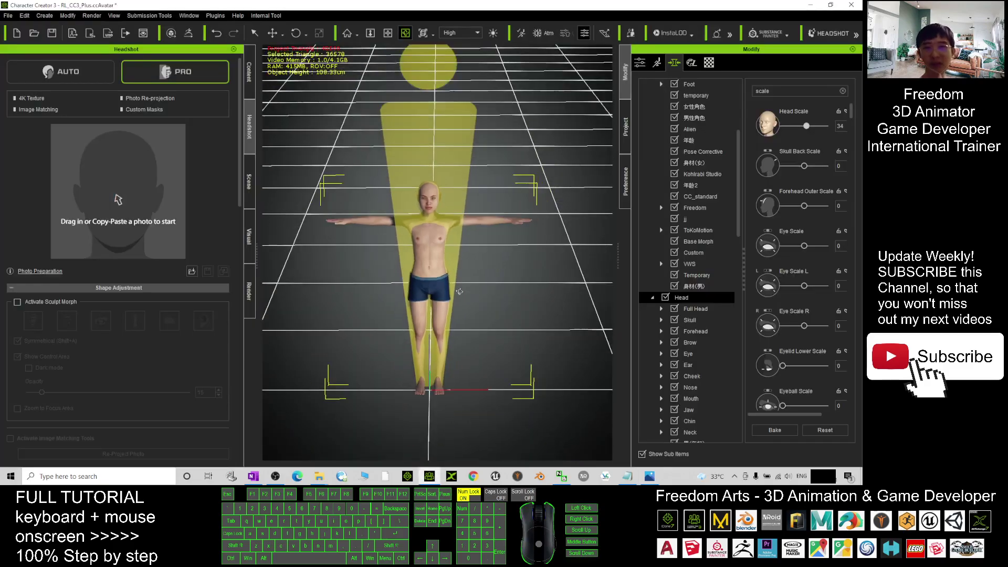